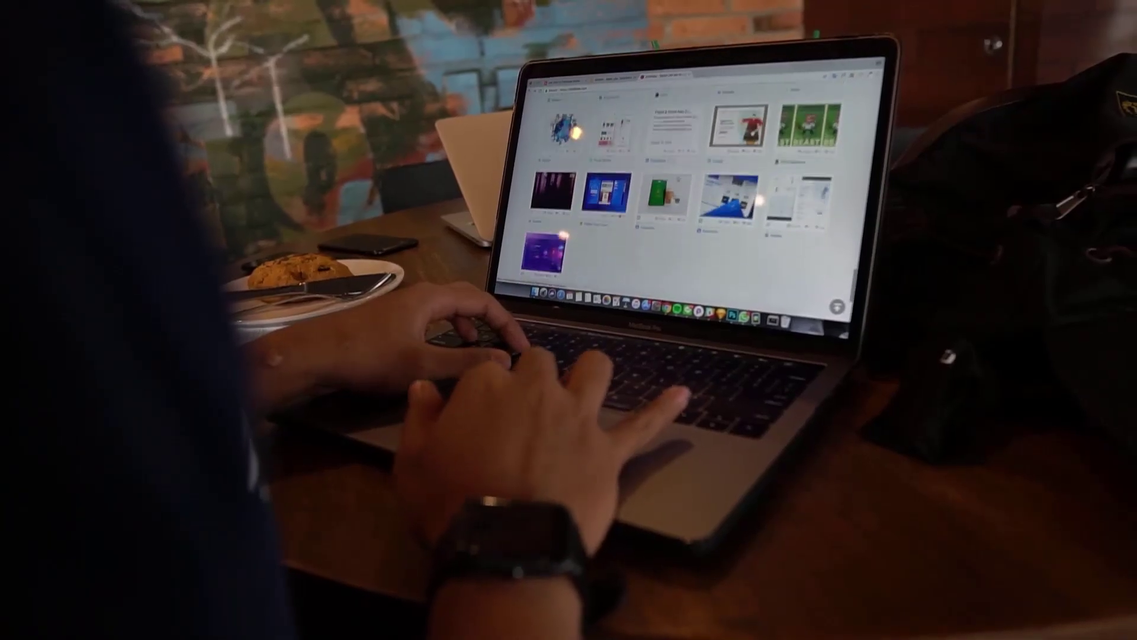
- Open Brave and go to the Shopify homepage at shopify.com
scroll(655, 196, down, 5)
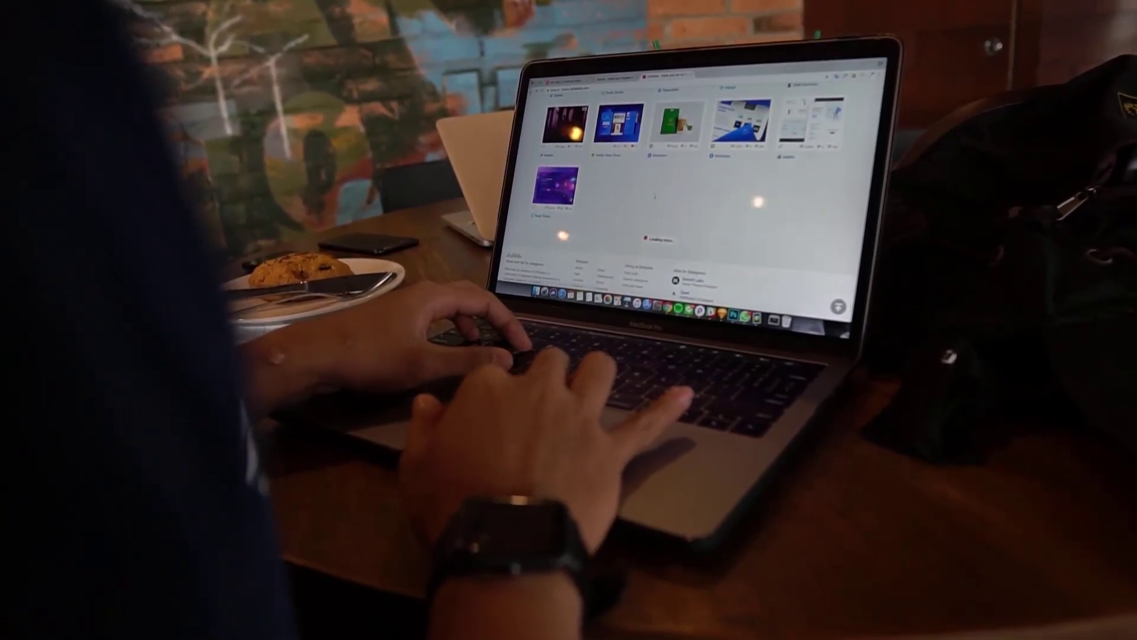
scroll(655, 197, up, 5)
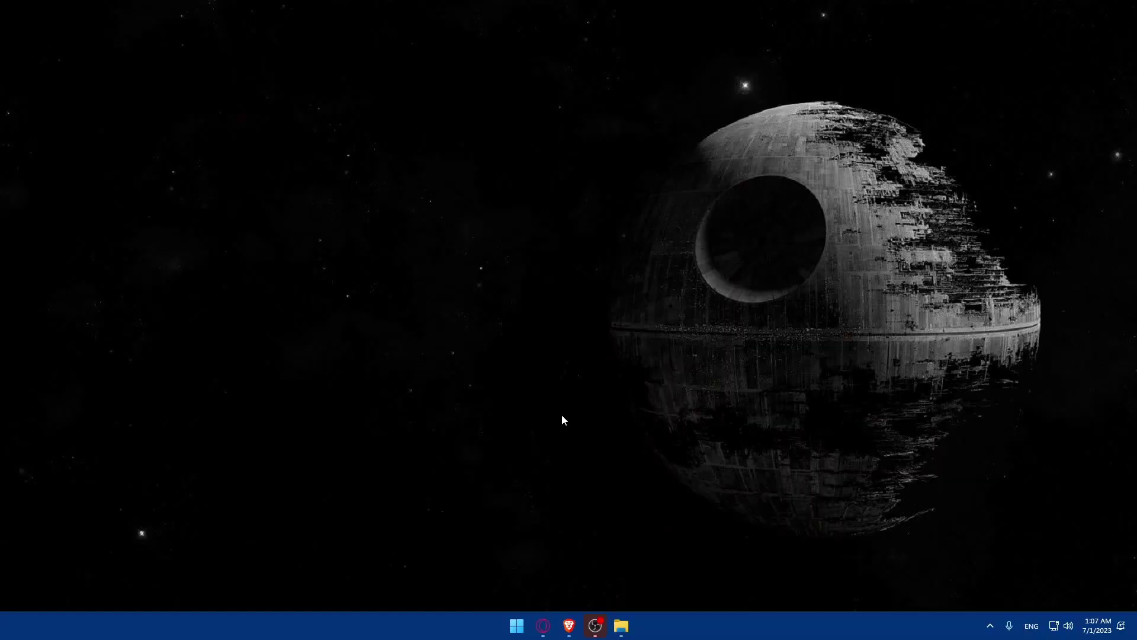
click(568, 618)
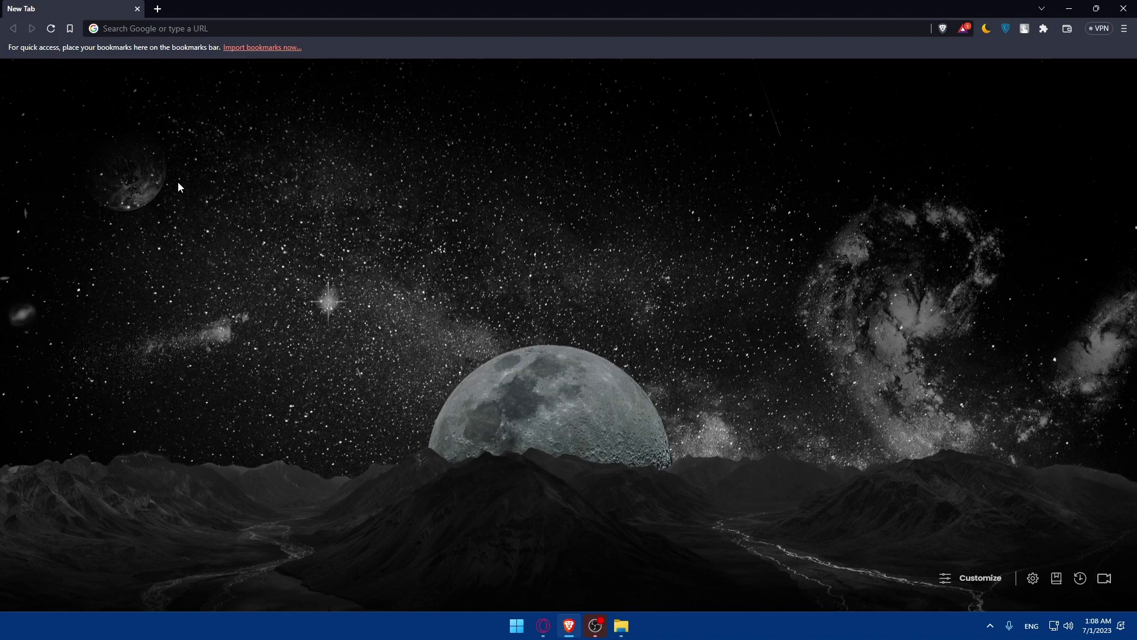
click(122, 29)
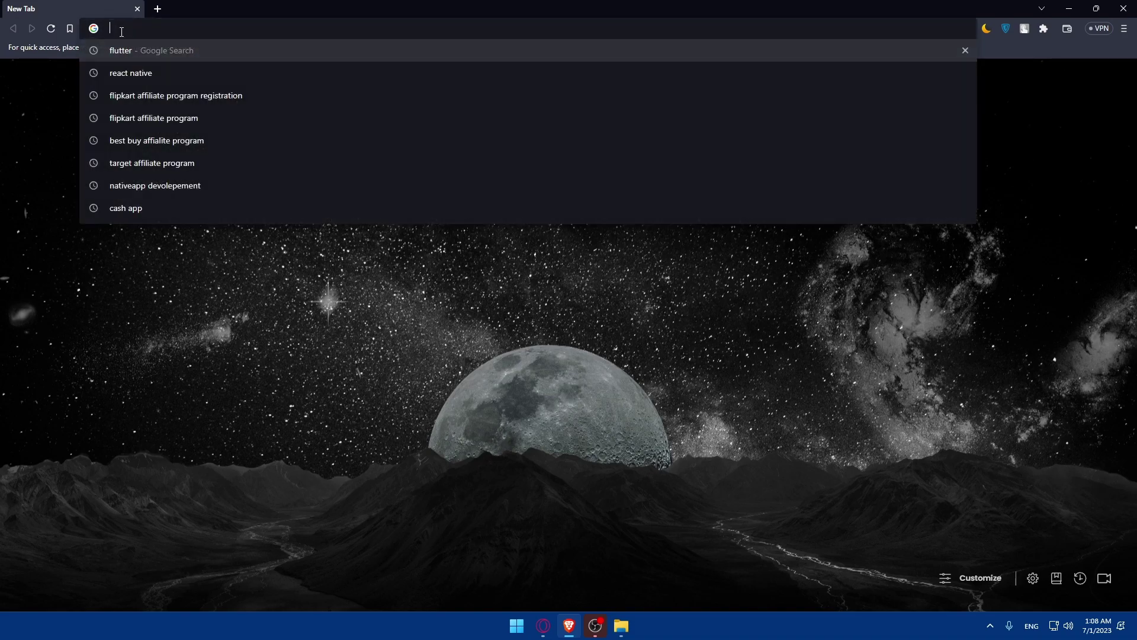
text(shopify.com)
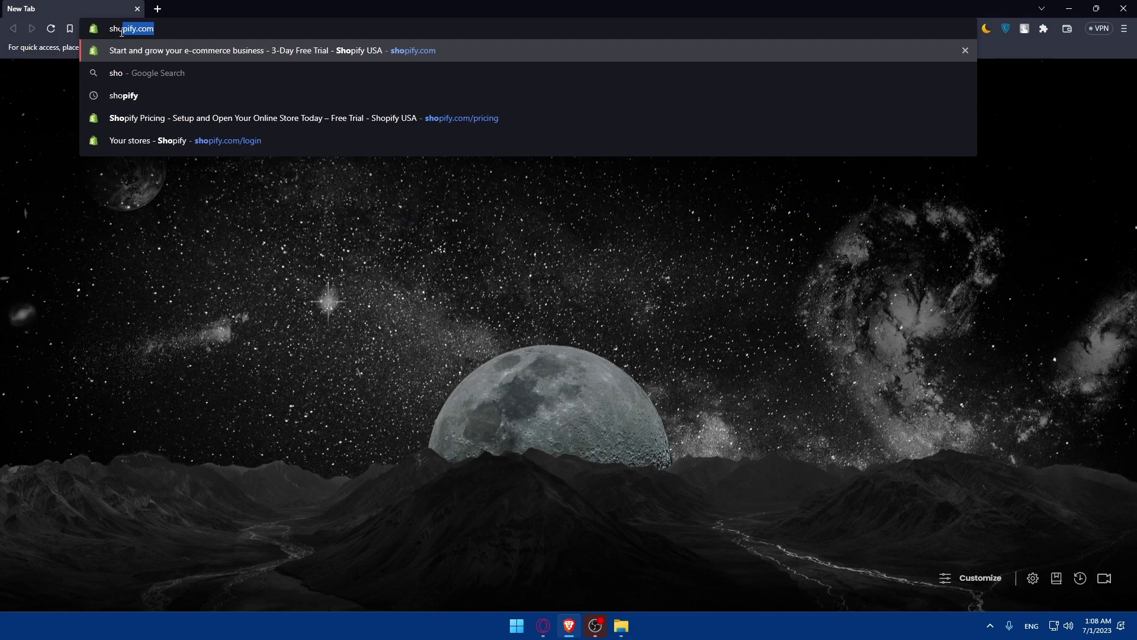
key(Return)
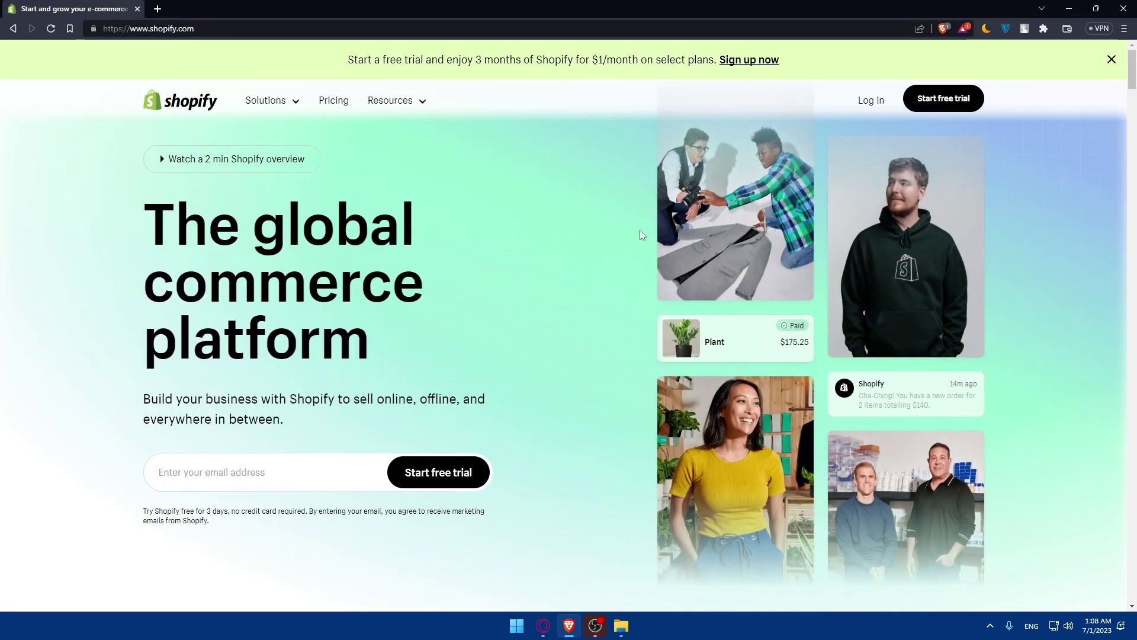
scroll(640, 235, down, 15)
scroll(652, 272, up, 8)
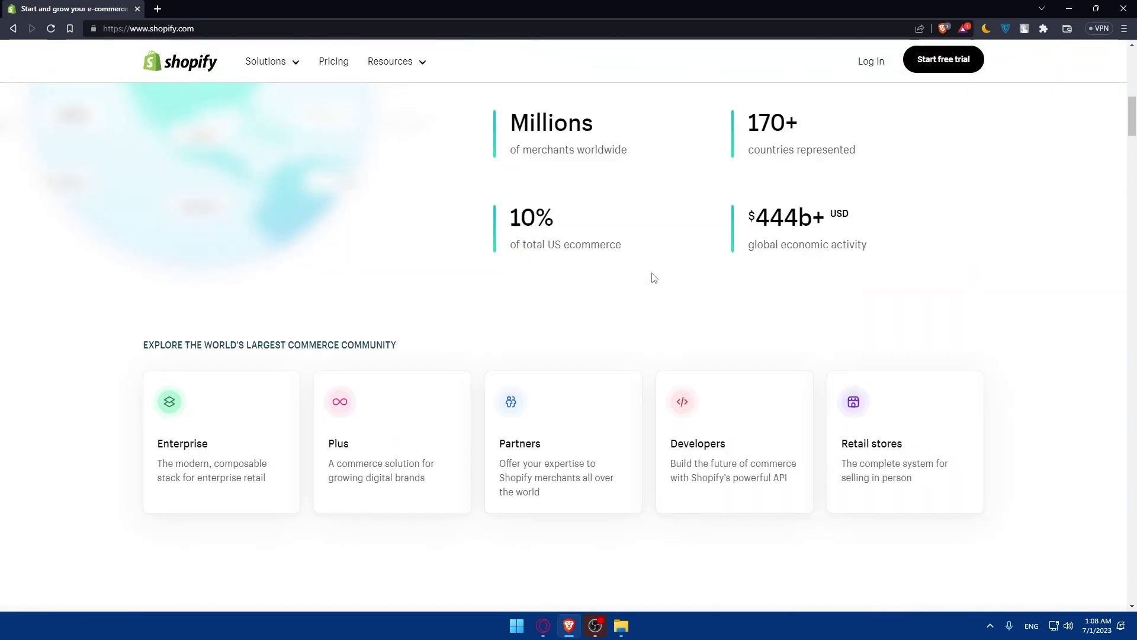
scroll(652, 276, down, 15)
scroll(592, 225, up, 7)
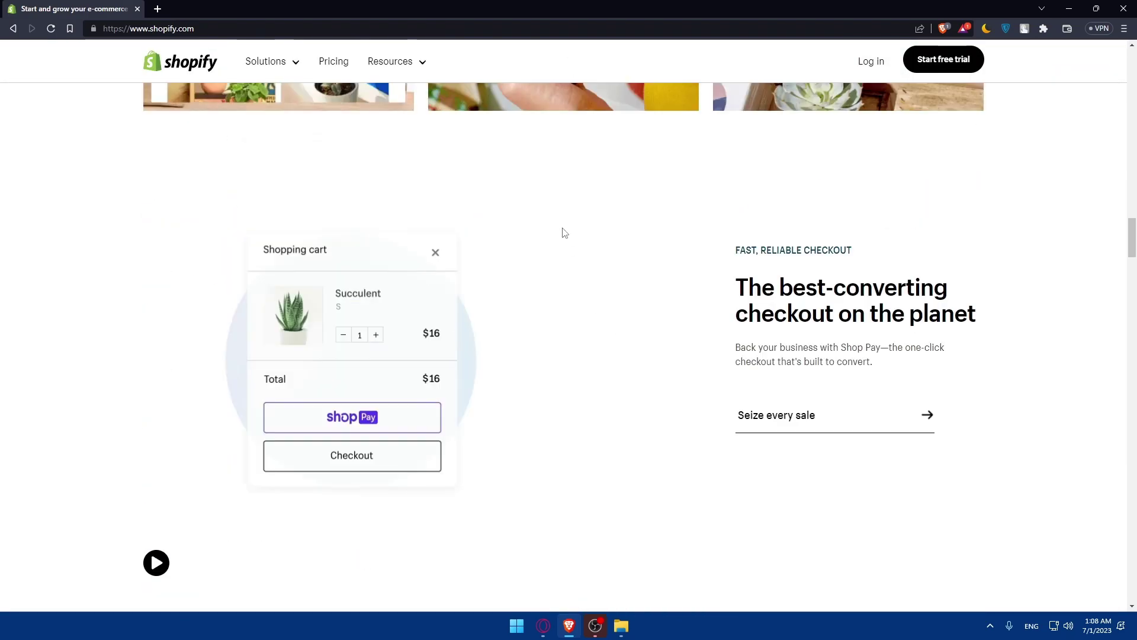
scroll(513, 231, down, 15)
scroll(515, 278, up, 6)
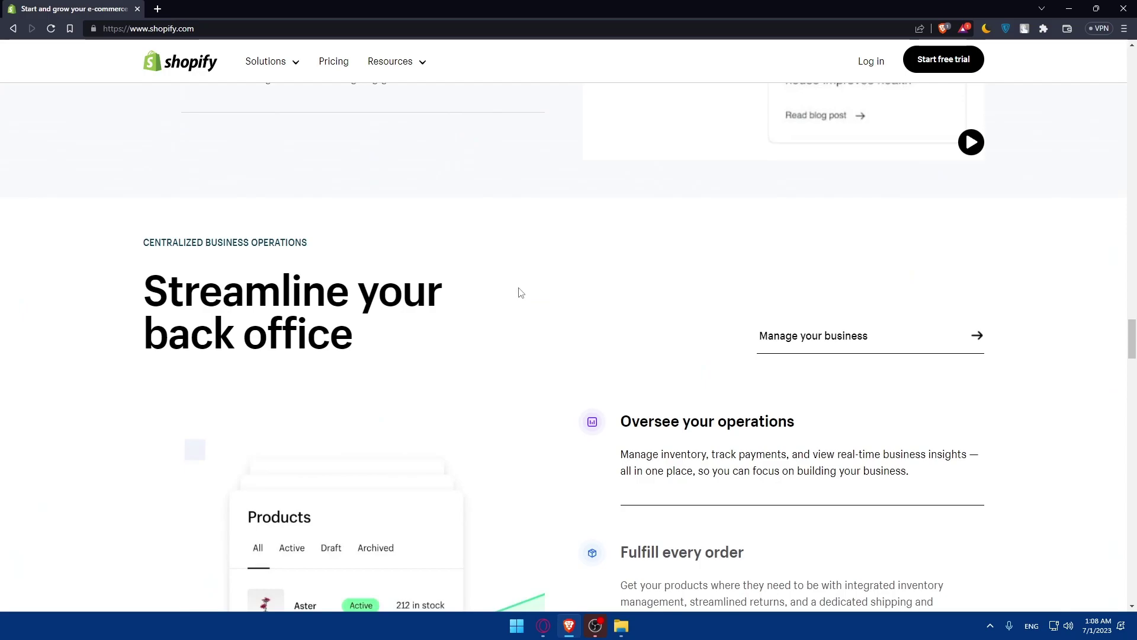
scroll(515, 296, up, 15)
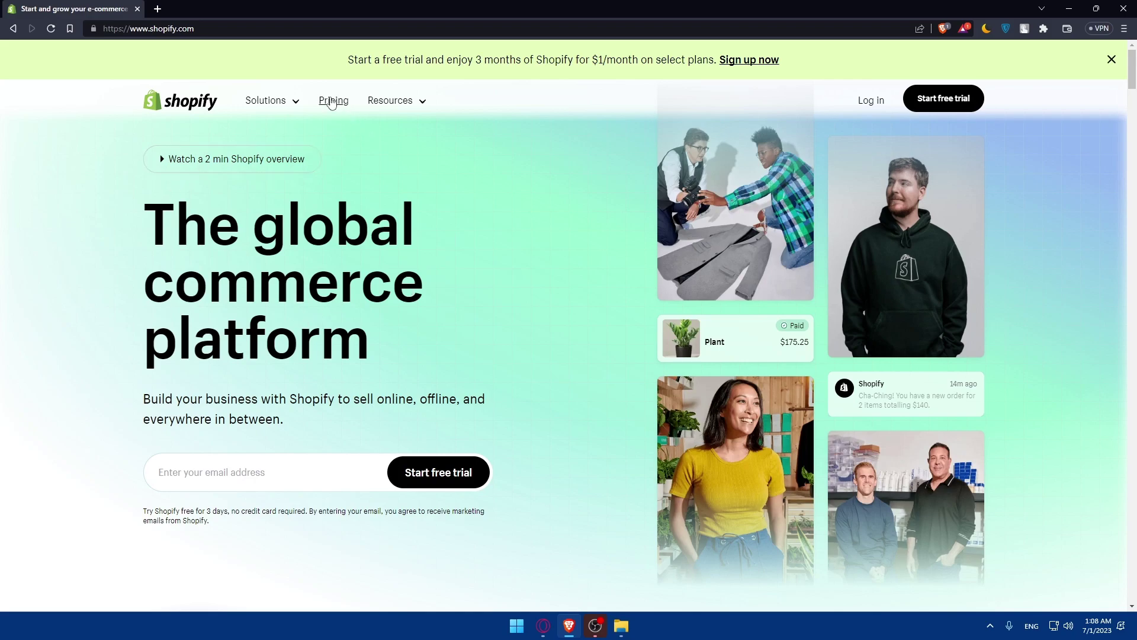
- Look over Shopify's pricing plans, then log in and open the My Store admin
click(334, 100)
scroll(551, 527, down, 8)
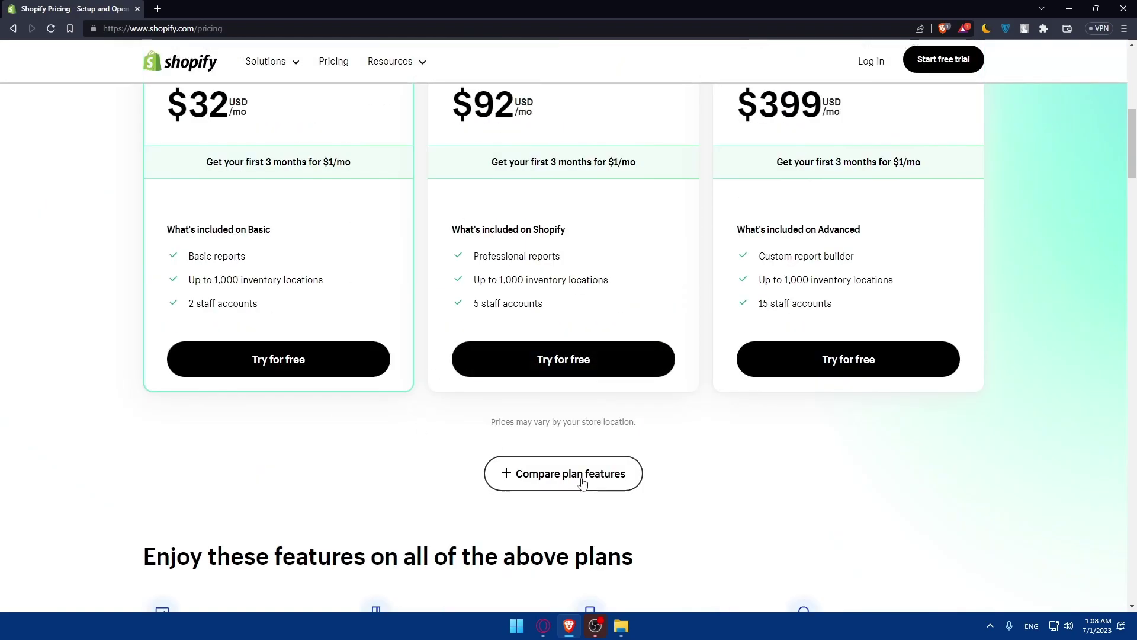
scroll(536, 420, up, 8)
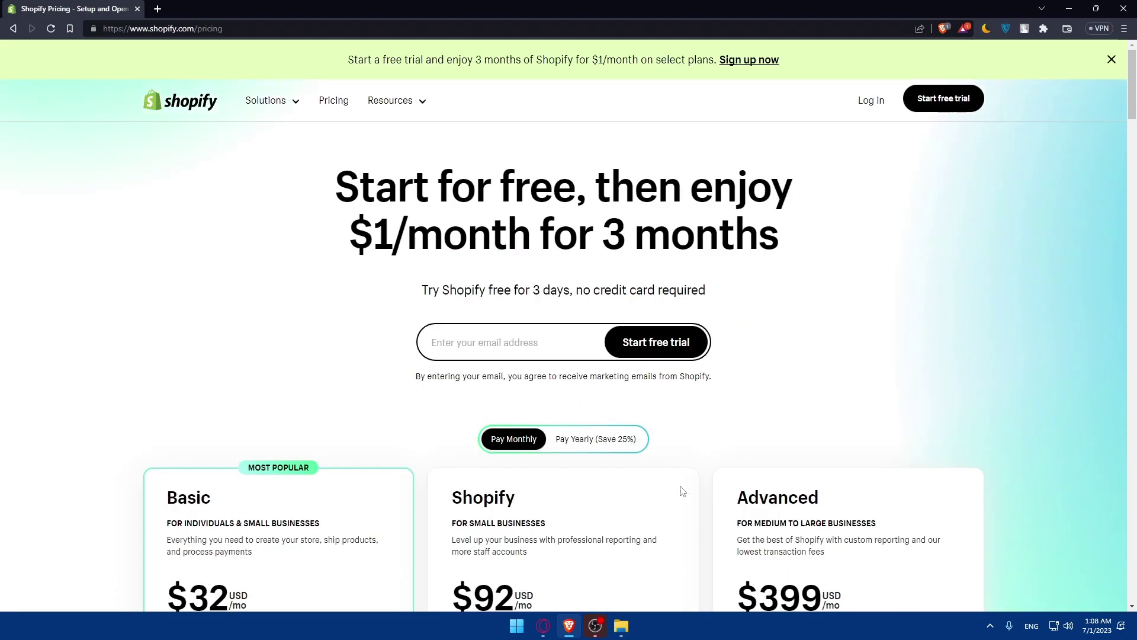
scroll(681, 490, down, 8)
scroll(550, 497, up, 8)
click(870, 101)
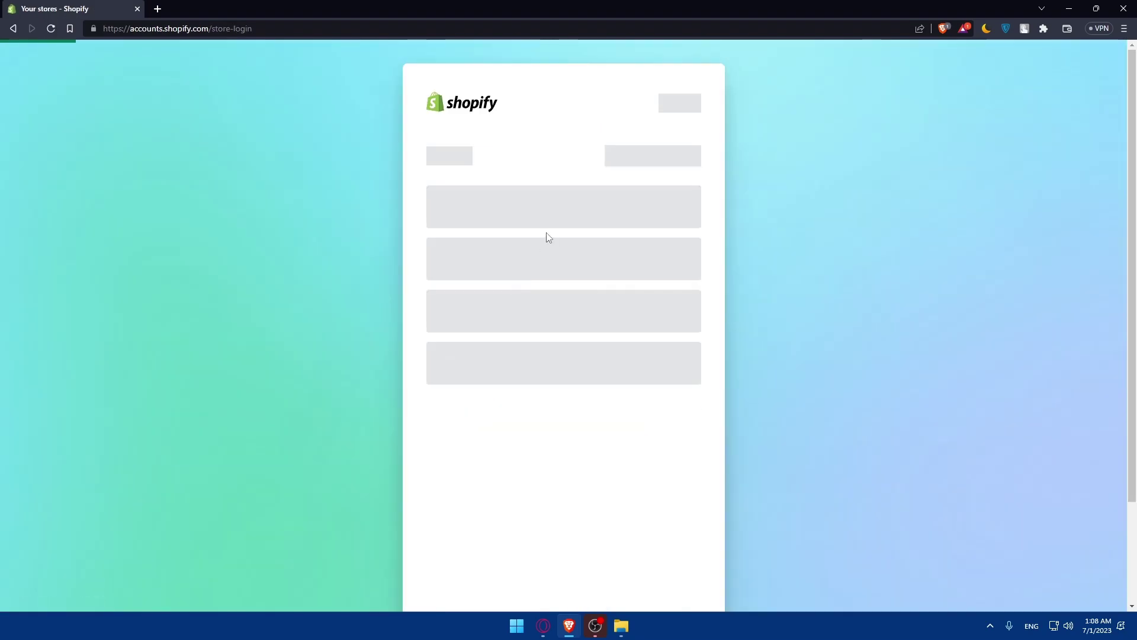
click(514, 289)
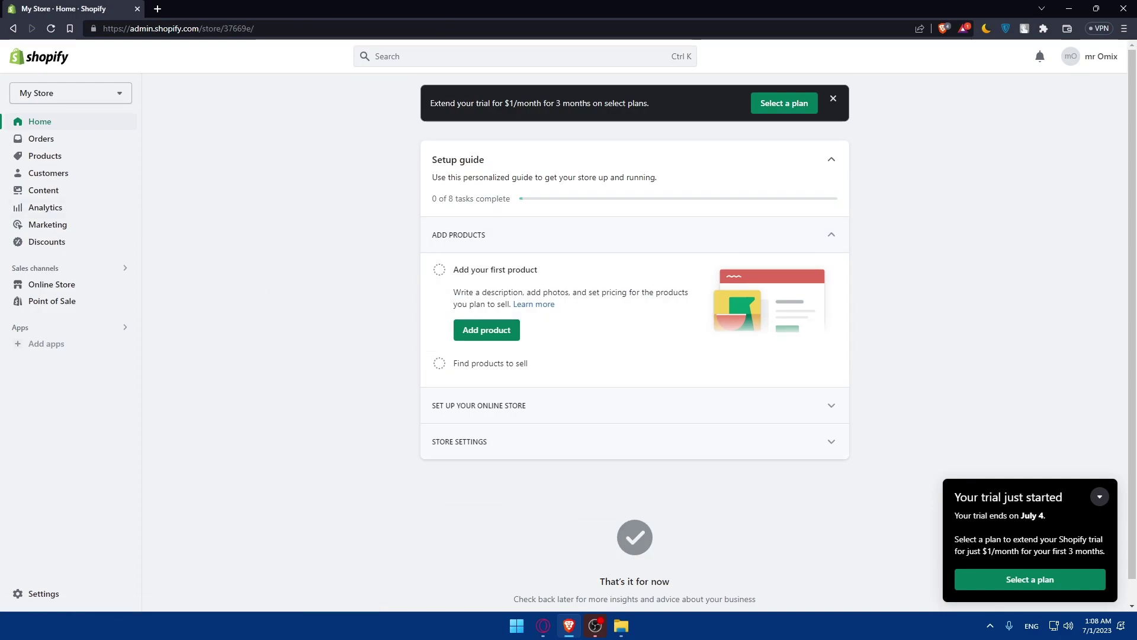
- Search 'google ads' in a new tab and sign in through the ads.google.com result
click(157, 7)
text(-)
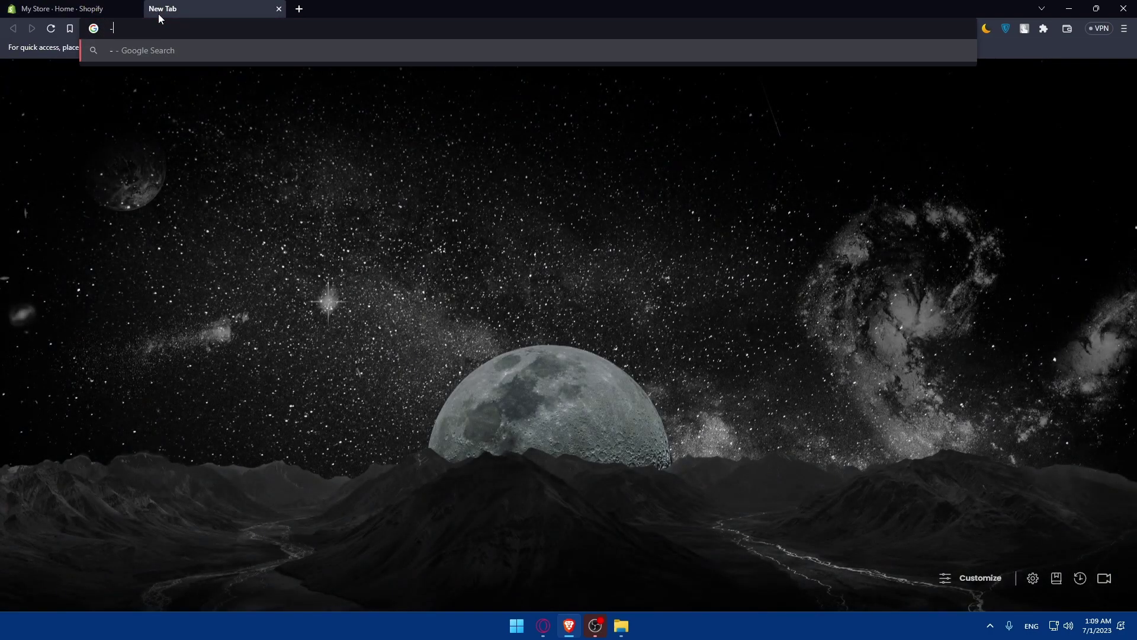
key(BackSpace)
text(goog)
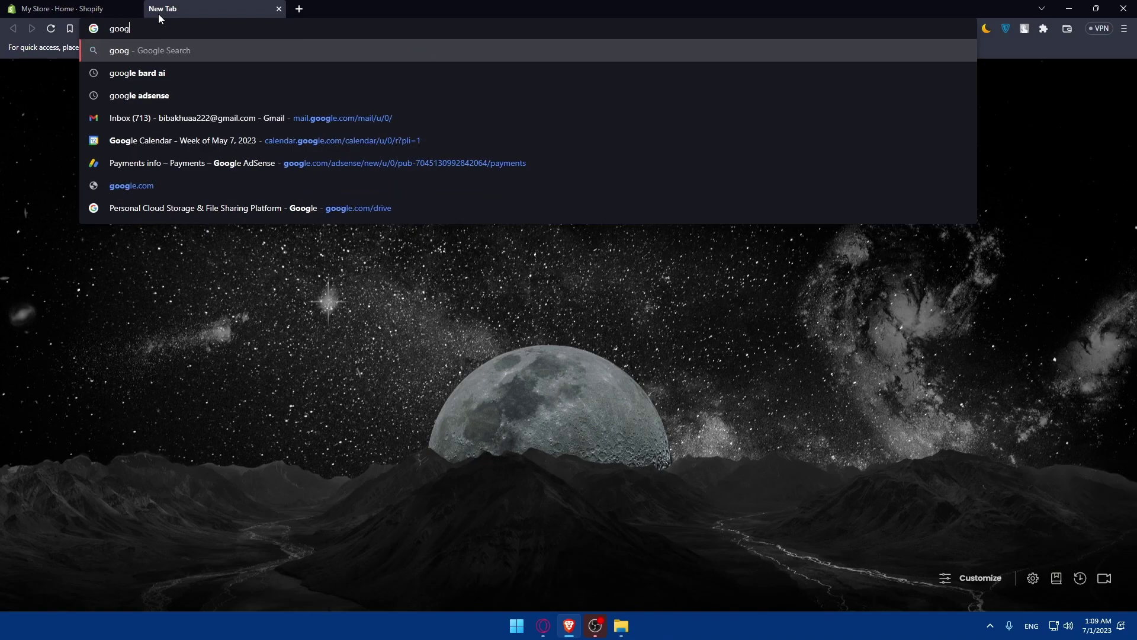
text(le ads)
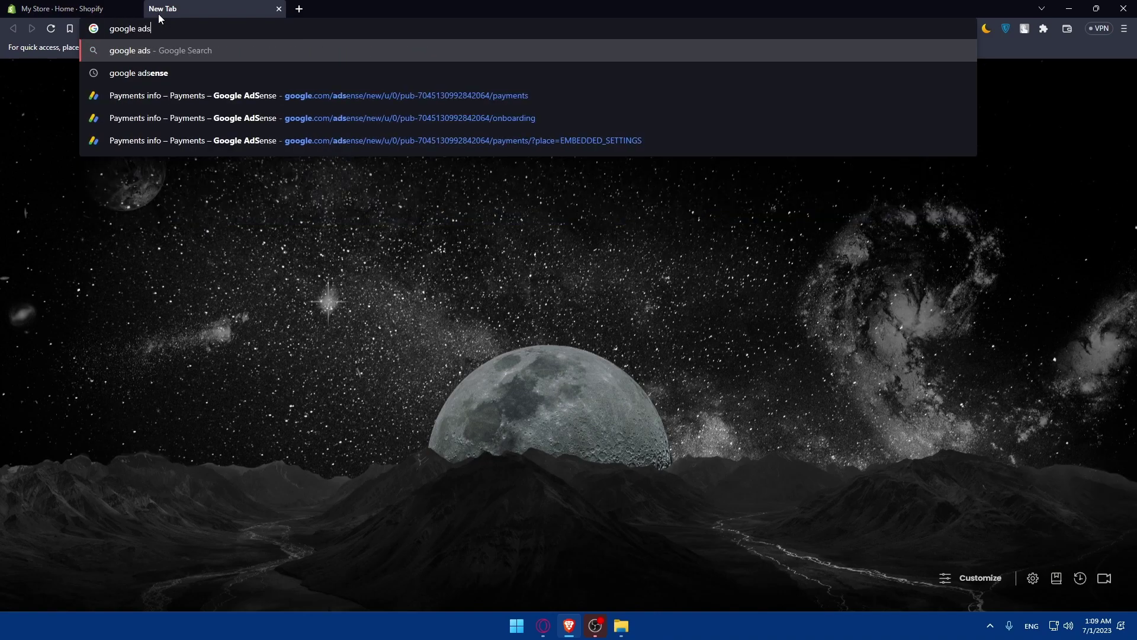
key(Return)
click(211, 189)
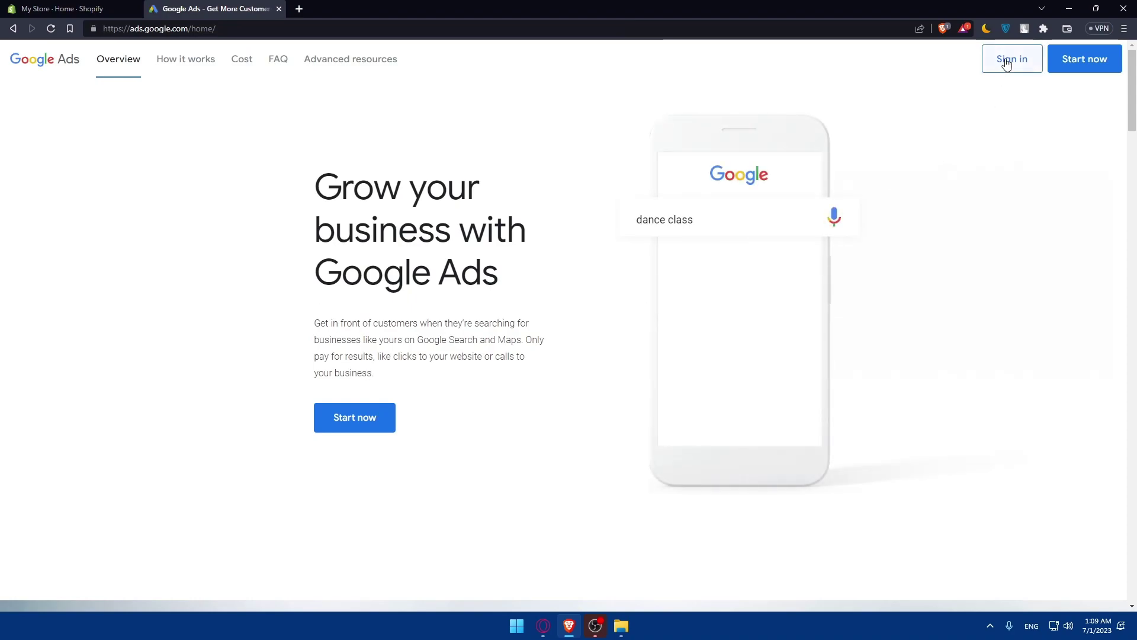
click(998, 70)
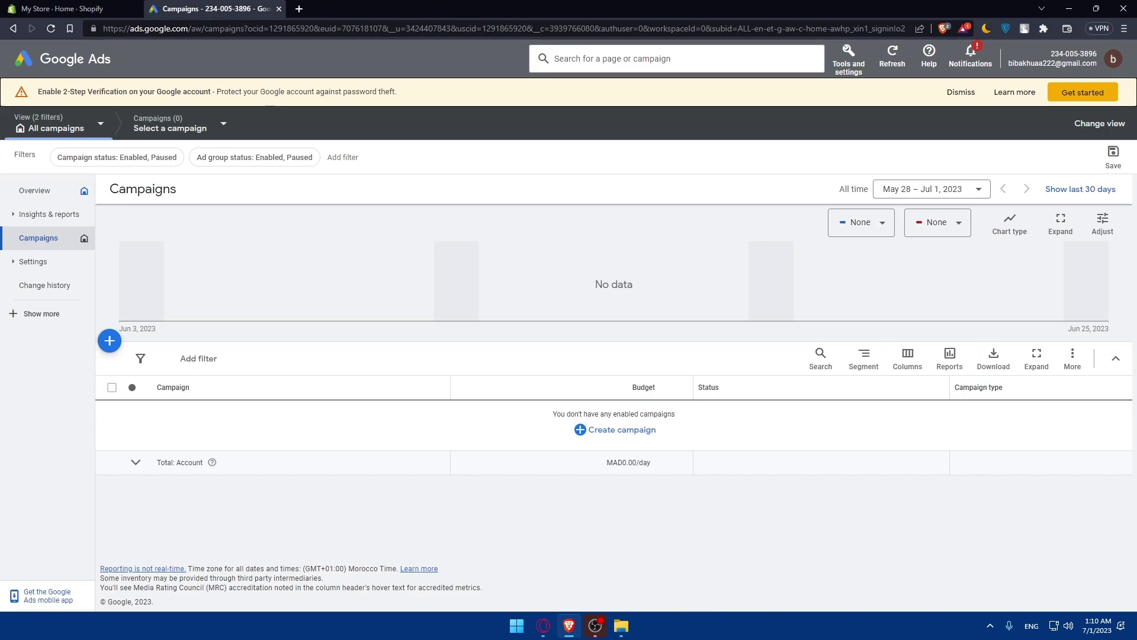
- Start a Sales-objective campaign, try the Search then Shopping type, and cancel the draft
click(110, 342)
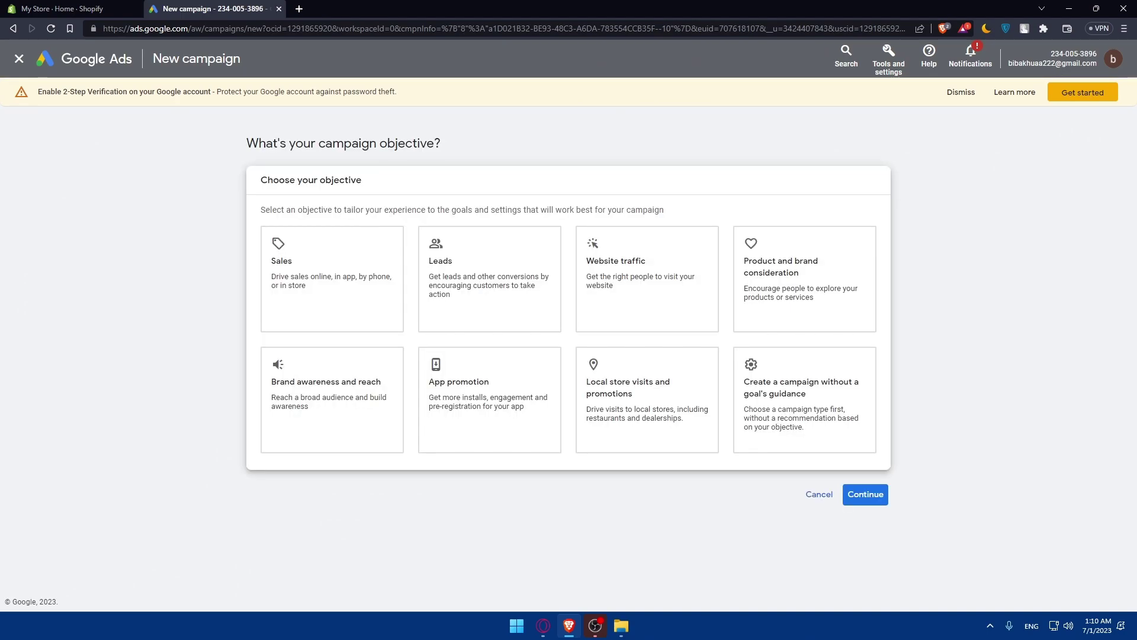
click(342, 287)
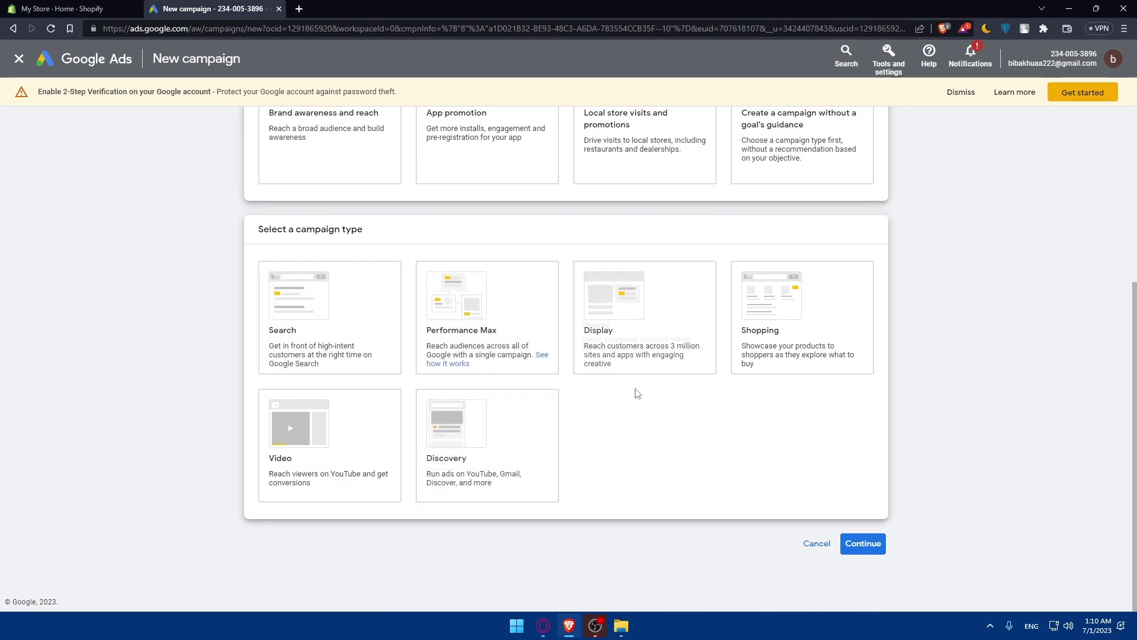
click(367, 342)
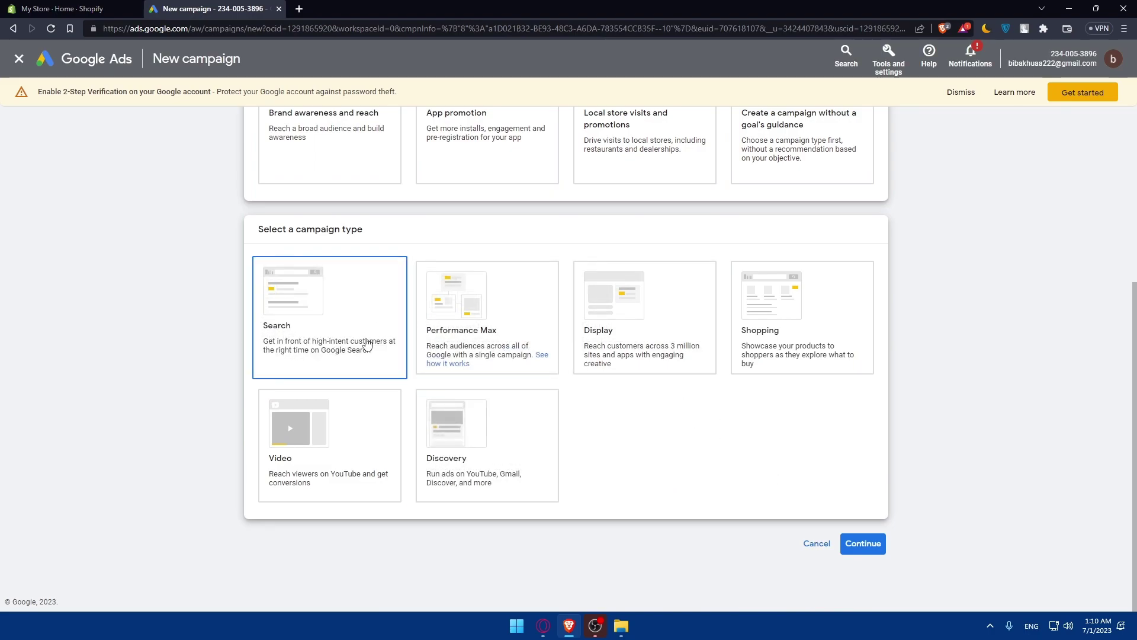
click(793, 331)
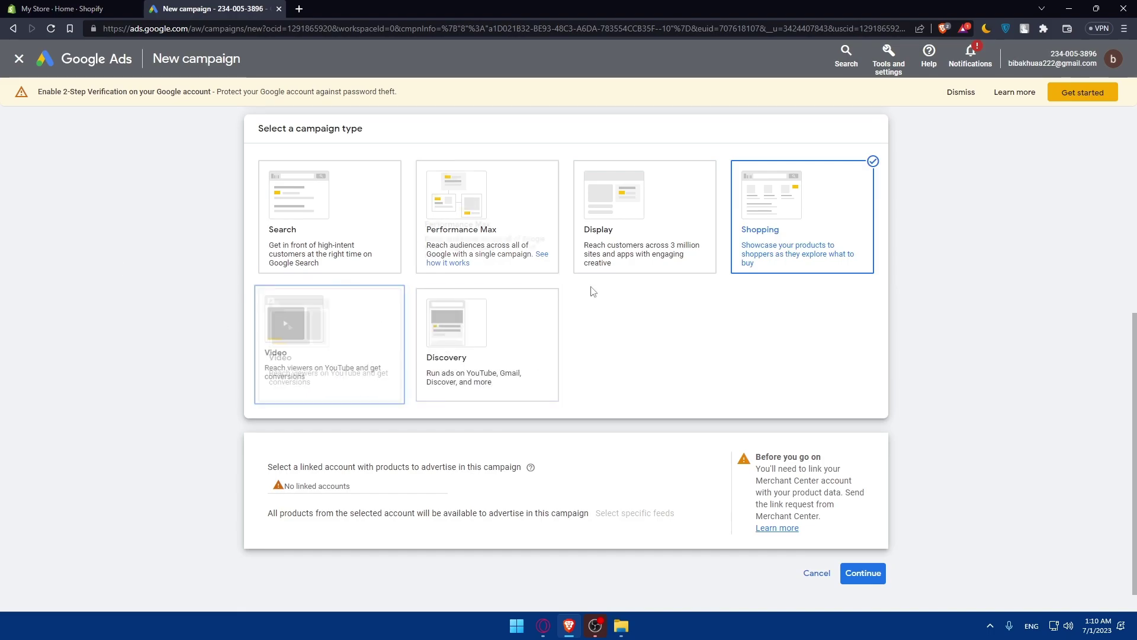
click(818, 573)
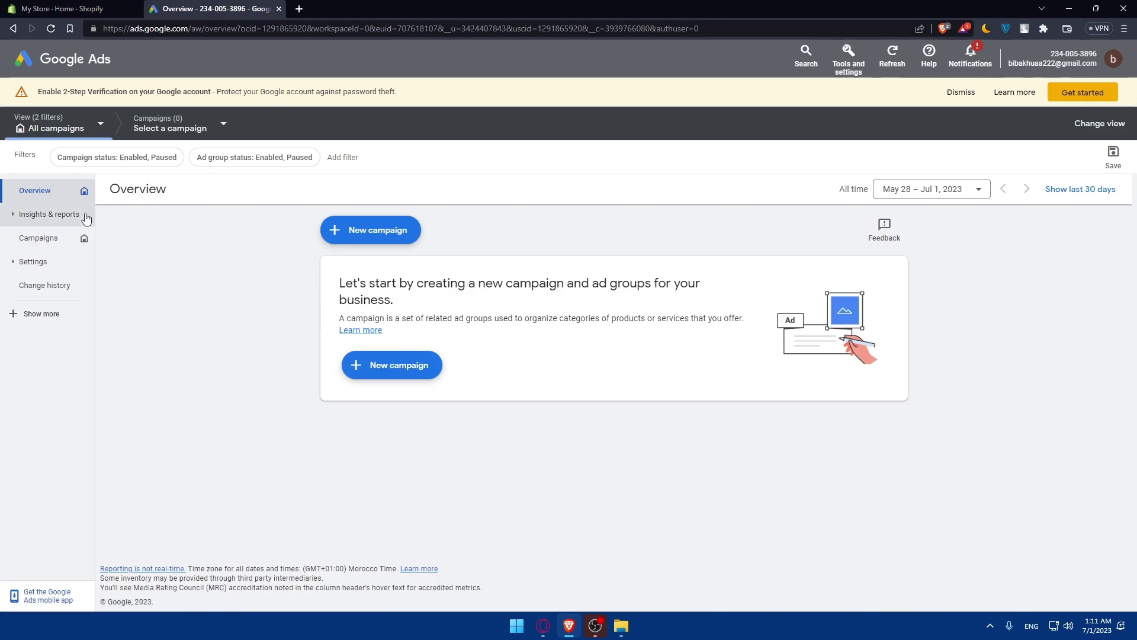
- Open Insights & reports and check when and where ads showed
click(67, 217)
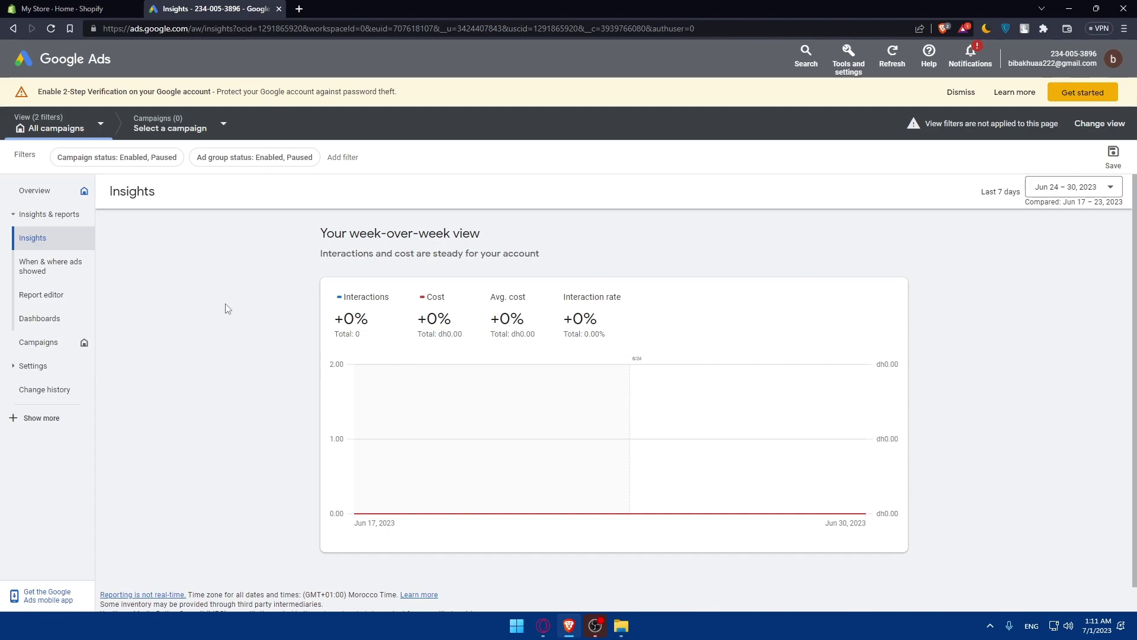
click(46, 266)
- Return to the My Store admin tab and collapse the 'Your trial just started' notice
click(81, 8)
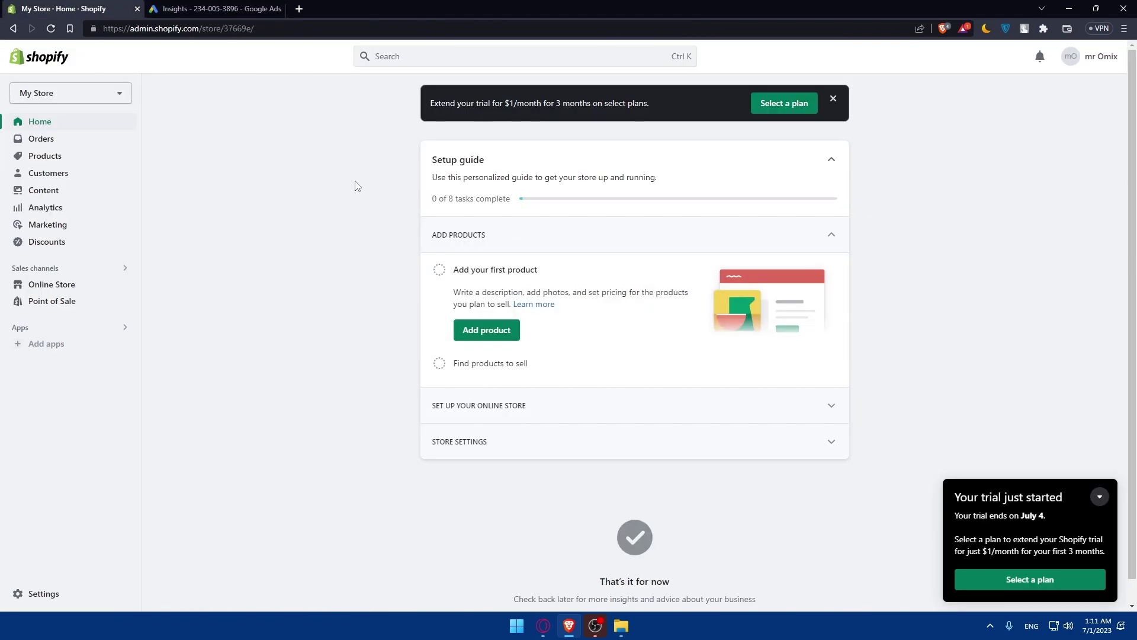
click(1099, 497)
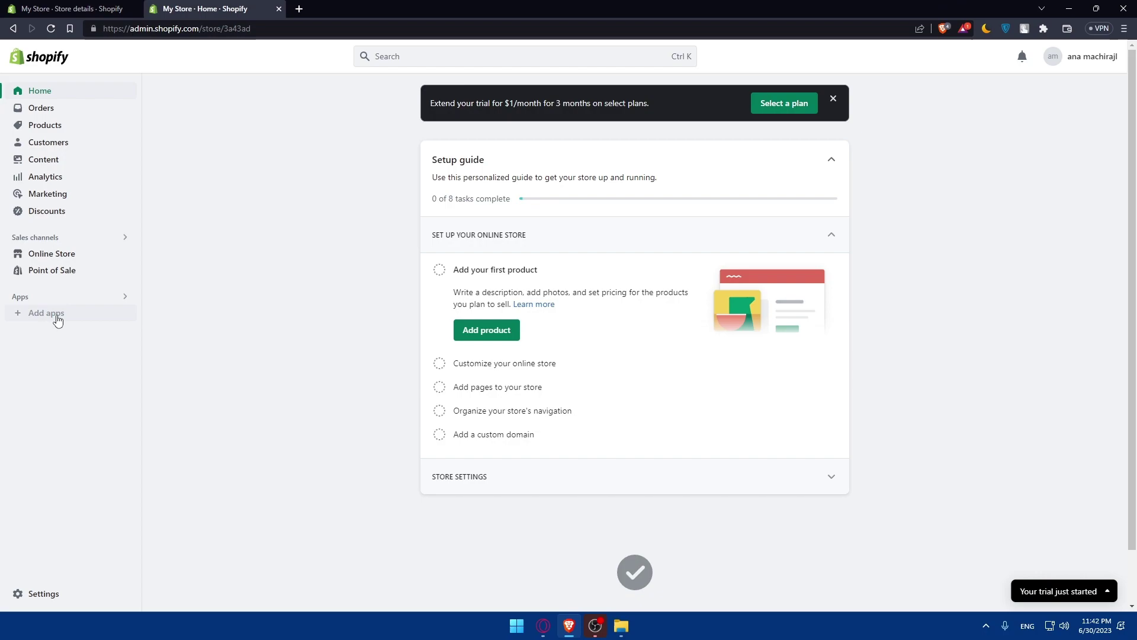
- Open Add apps from the admin sidebar to reach the Shopify App Store
click(55, 314)
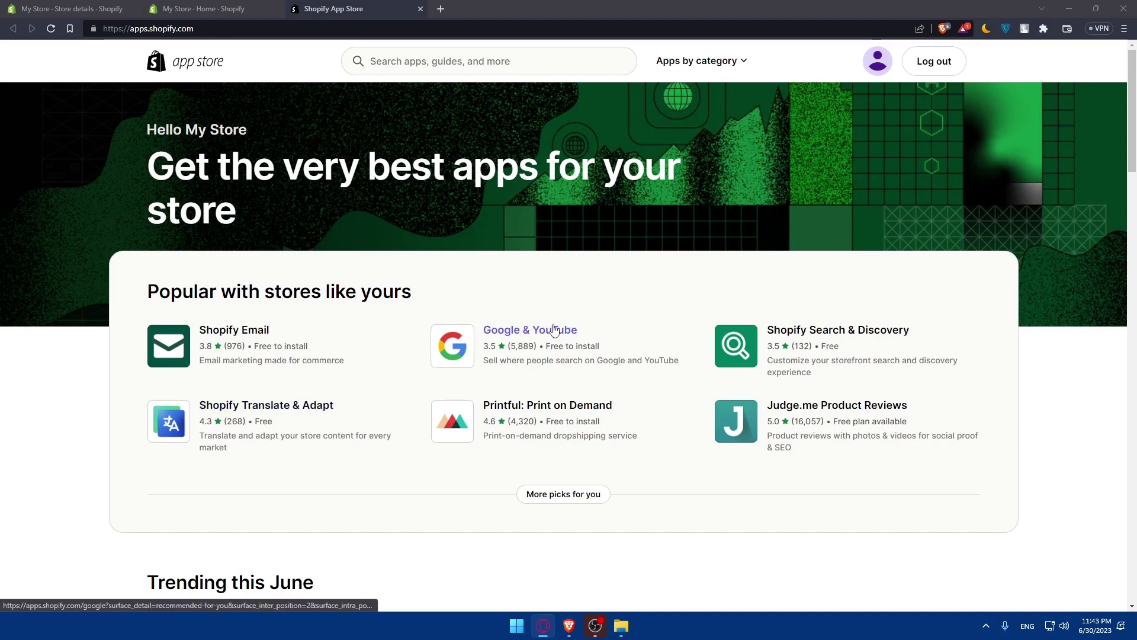
- Search the App Store for 'social media' apps
click(418, 70)
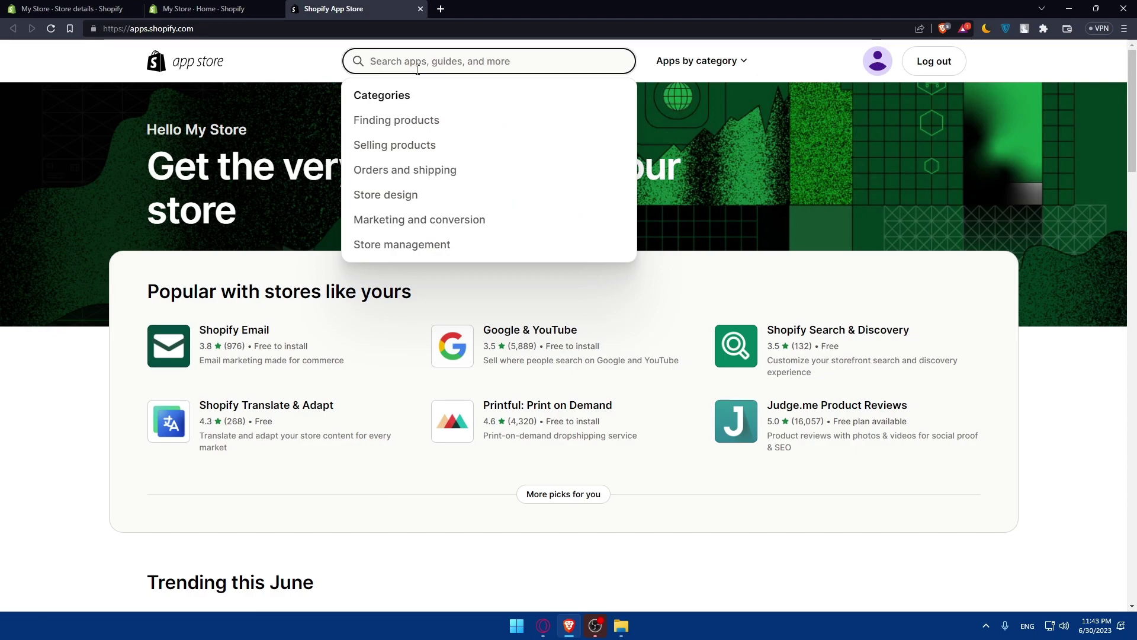
text(scro)
key(BackSpace)
key(BackSpace)
key(BackSpace)
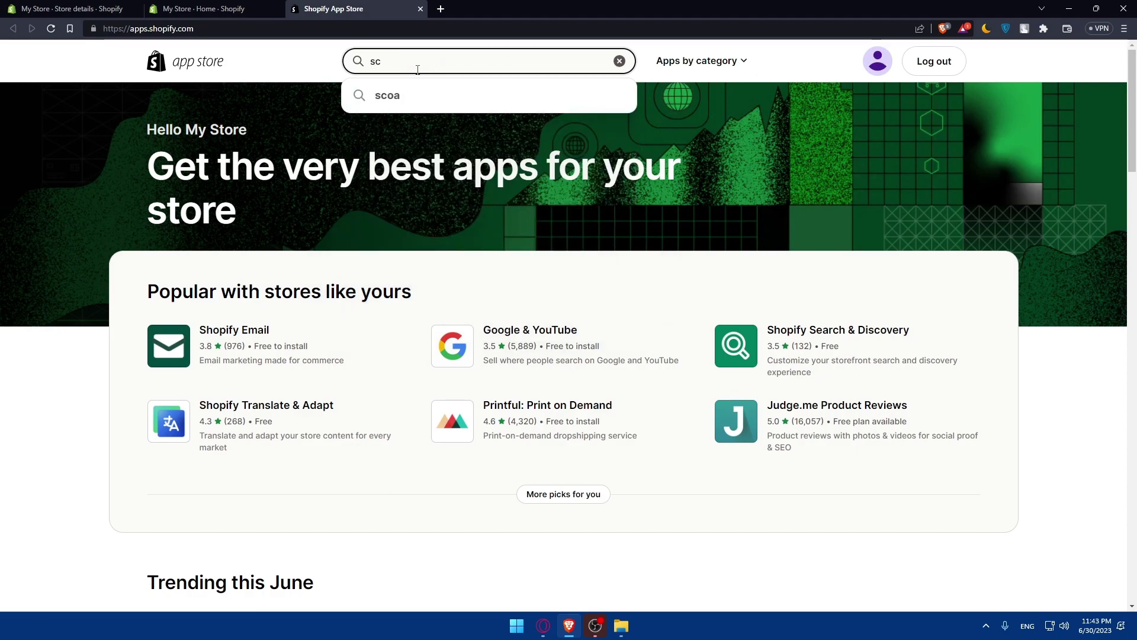
text(ocial)
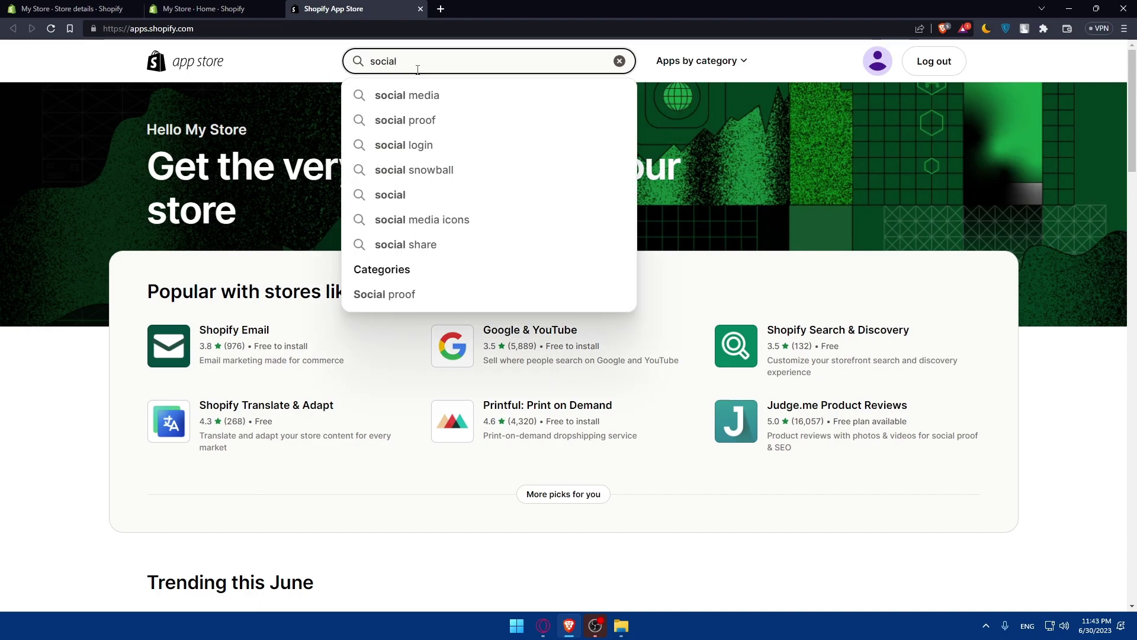
key(Down)
key(Return)
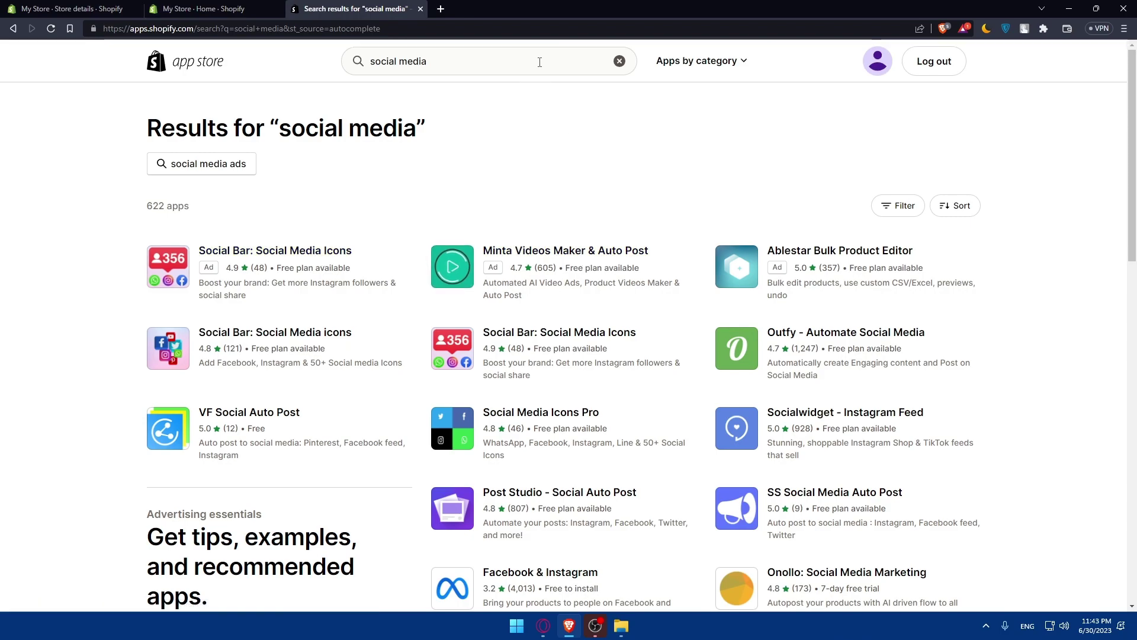
- Search for 'payment gateway' apps and glance at the feature filters
click(365, 61)
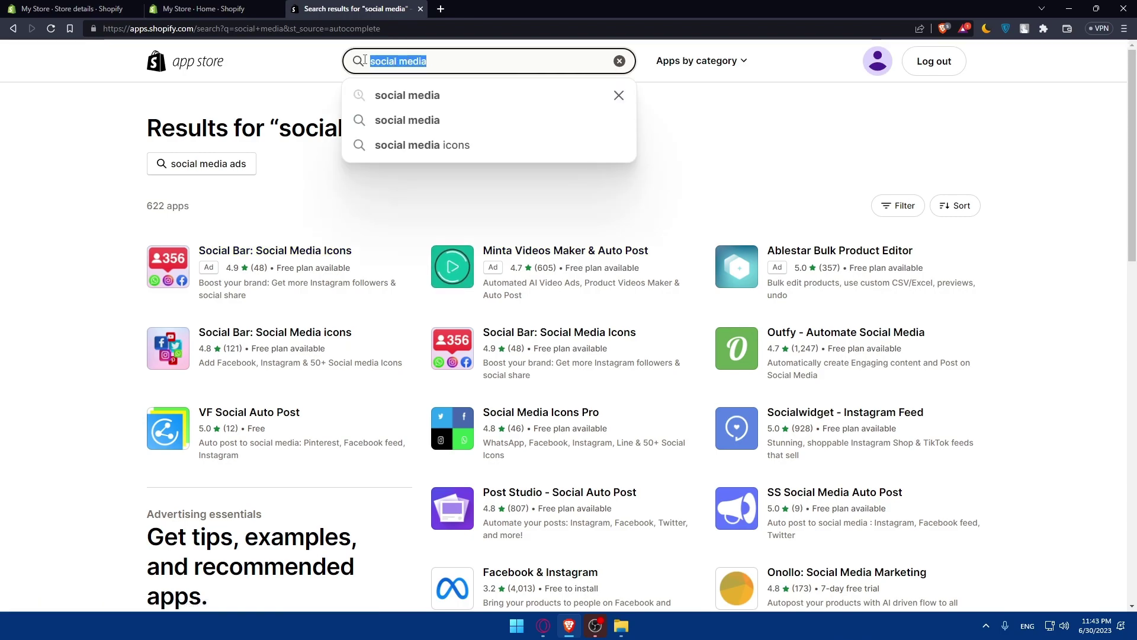
text(paymen)
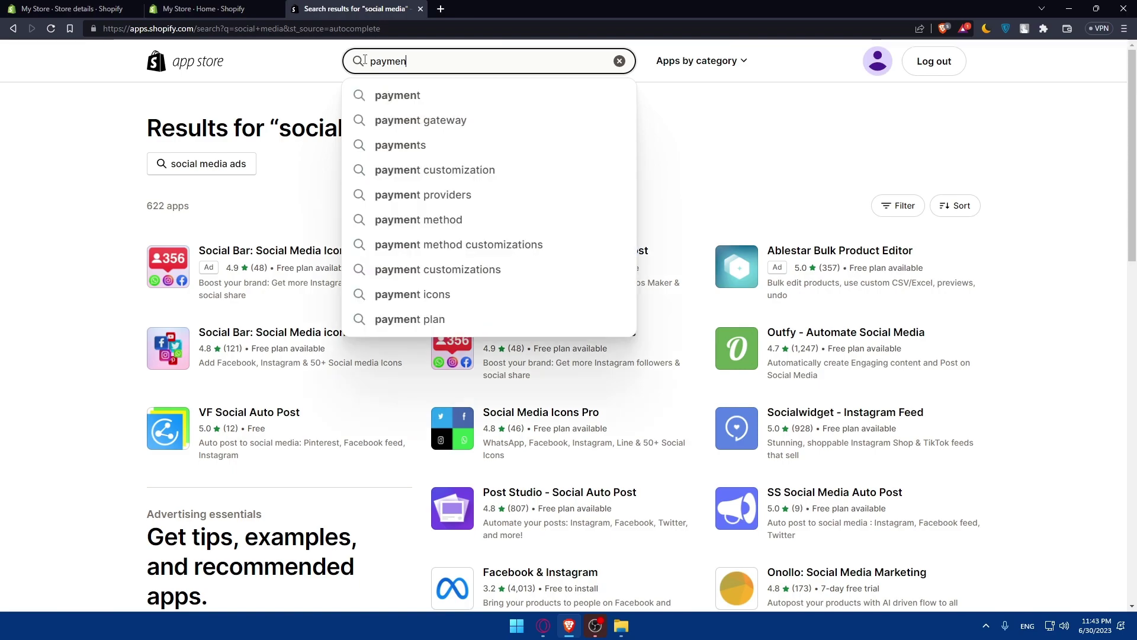
click(459, 120)
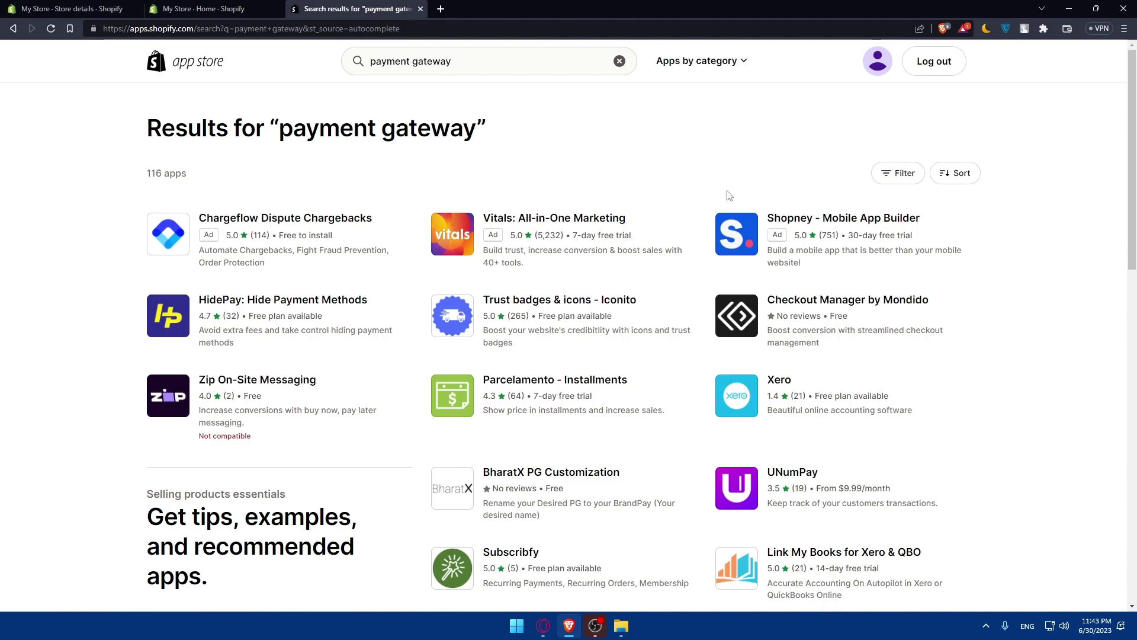
click(899, 175)
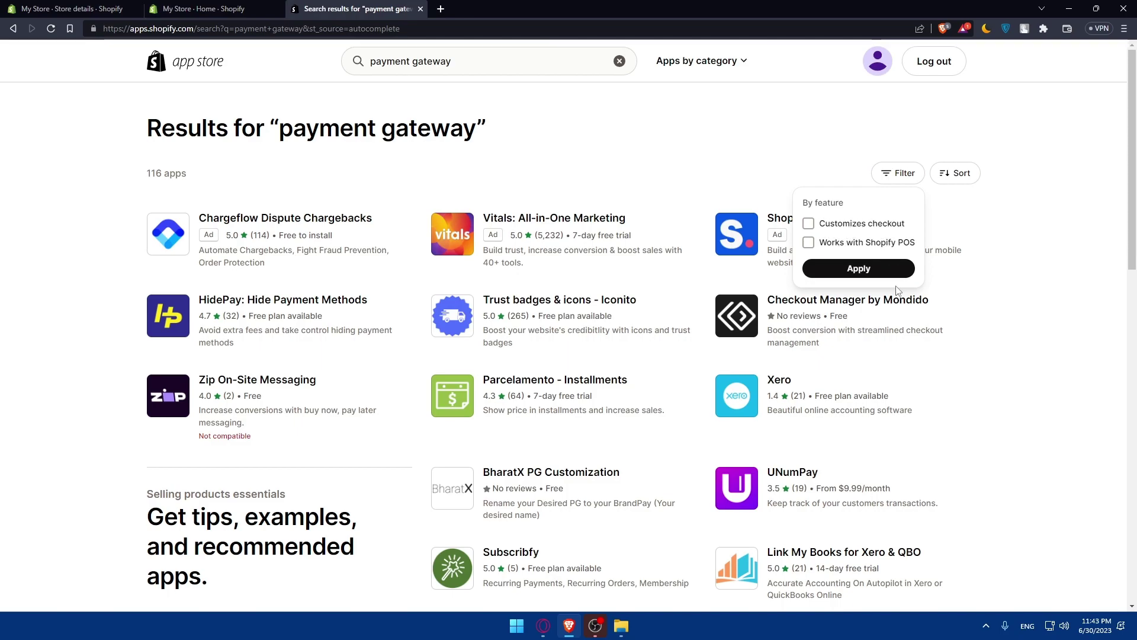
click(859, 269)
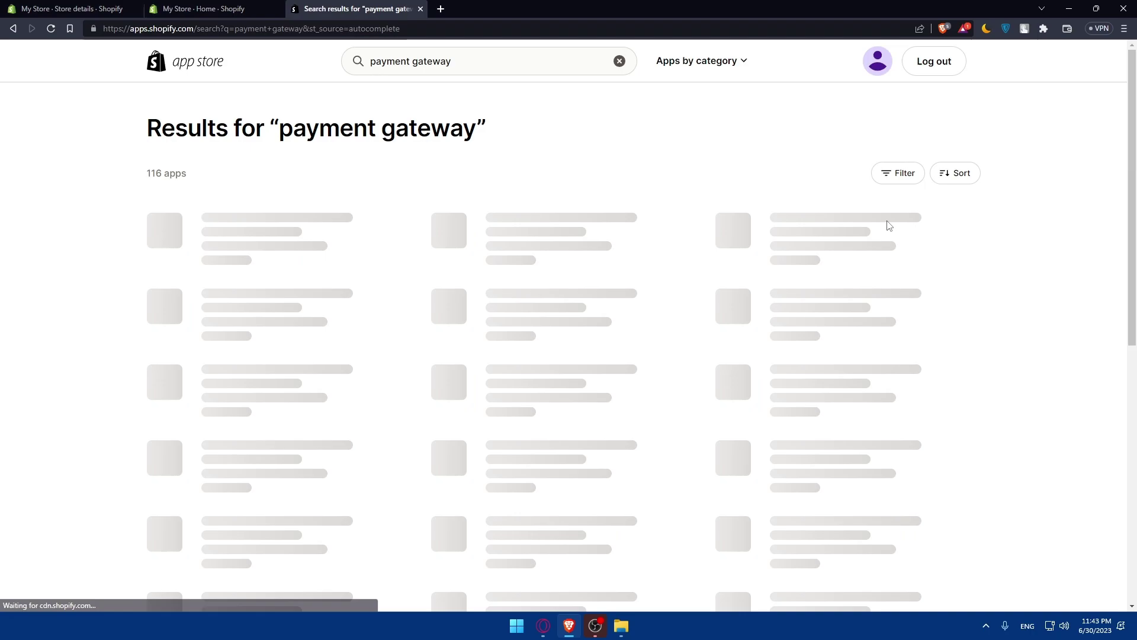
- Close the App Store tab and the 'Picked for you' dialog, then open Online Store themes
click(420, 9)
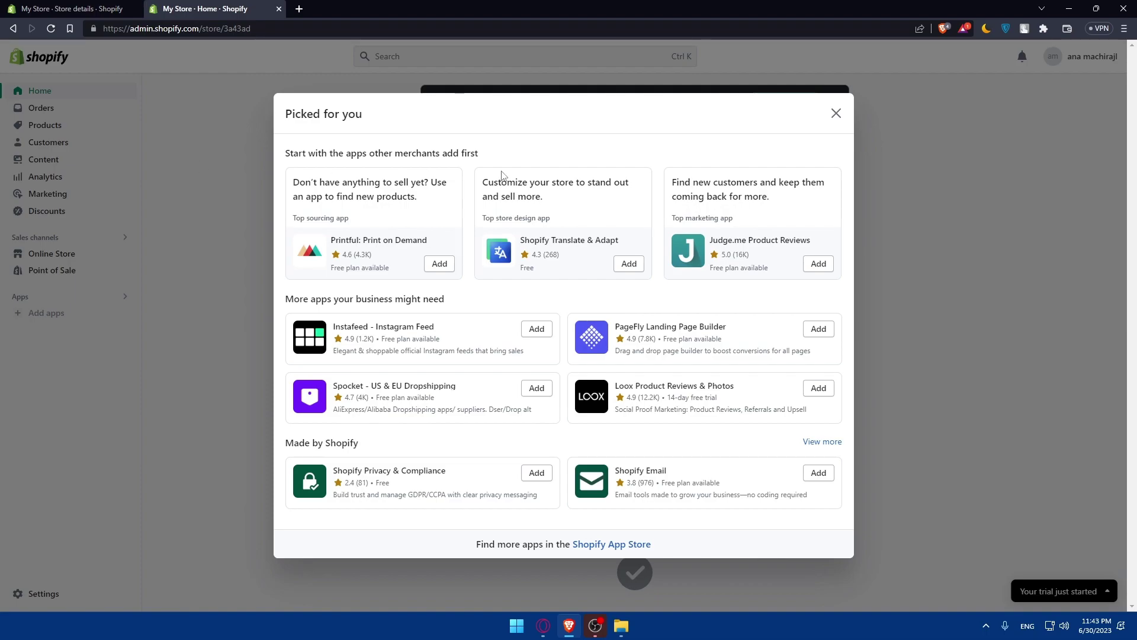
click(836, 115)
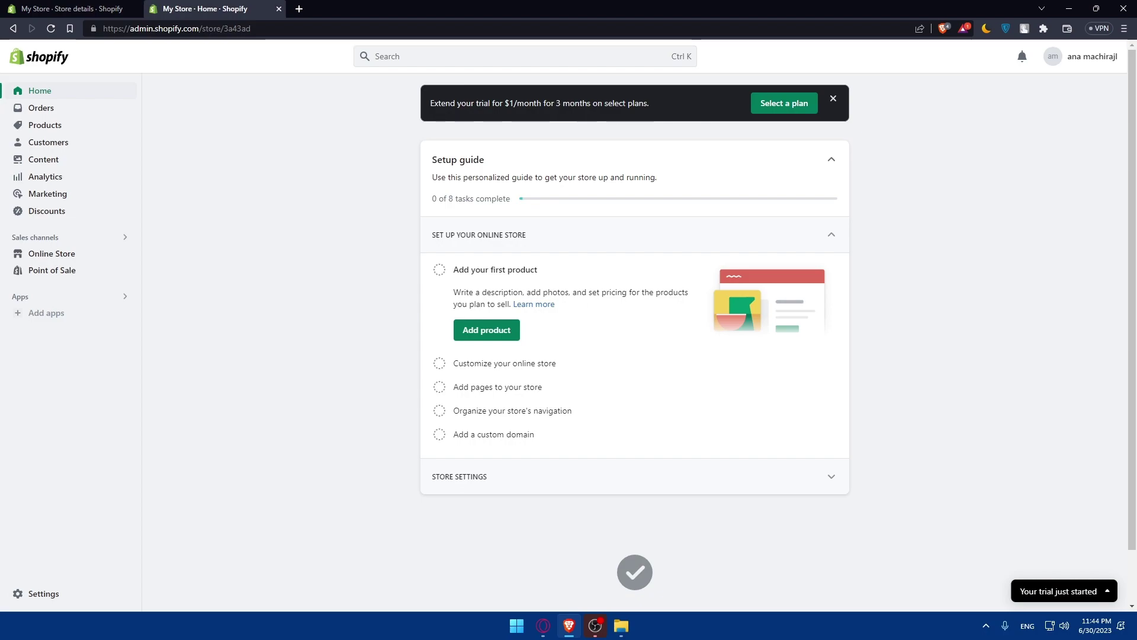
click(72, 255)
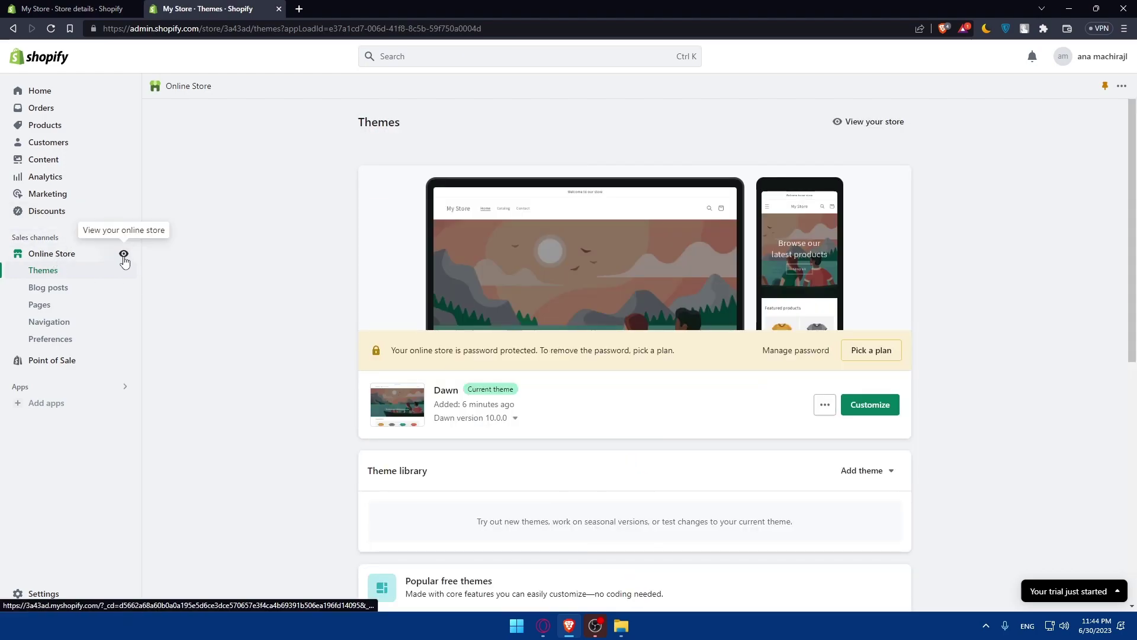
- Preview the storefront, close it and the old Store details tab, then browse the free themes
click(124, 254)
click(237, 8)
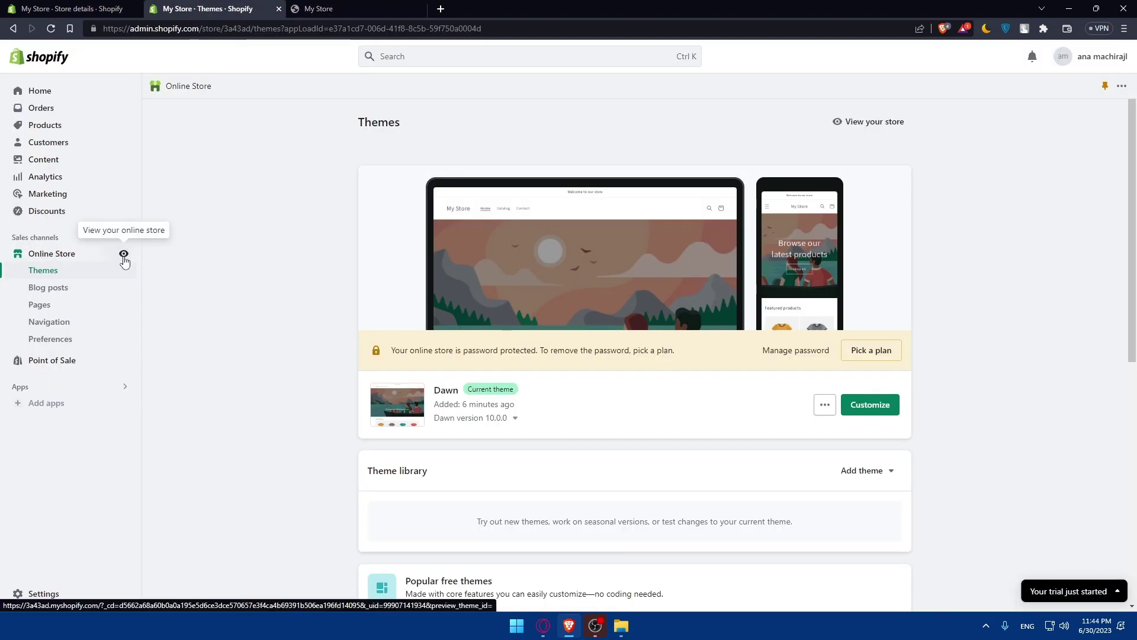
click(136, 9)
click(215, 8)
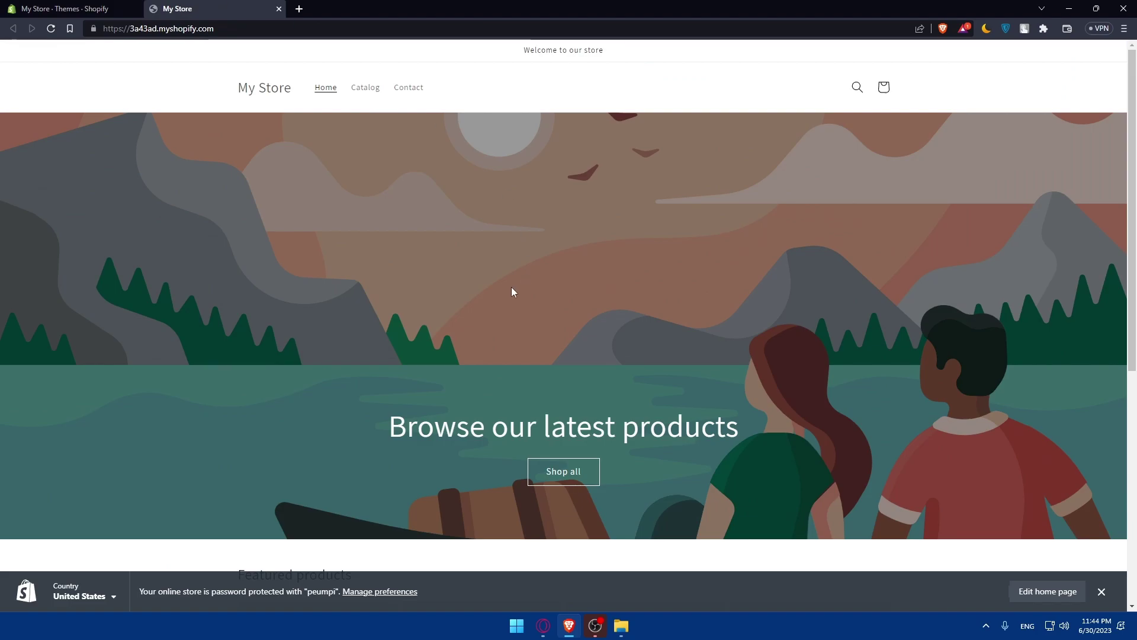
scroll(513, 286, down, 7)
scroll(521, 297, up, 7)
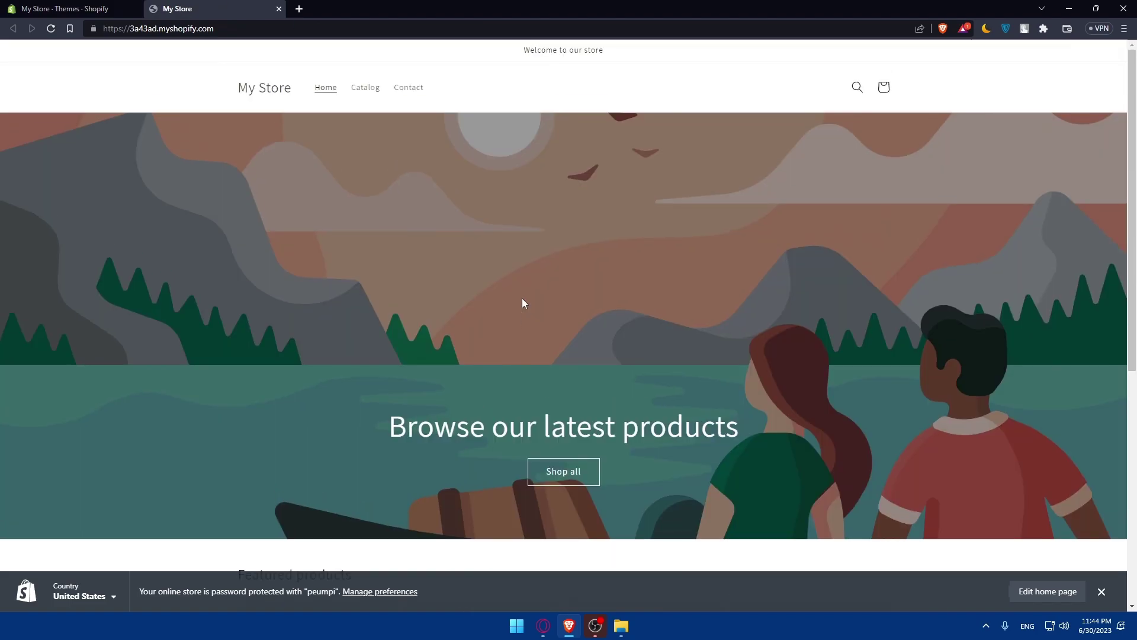
click(278, 9)
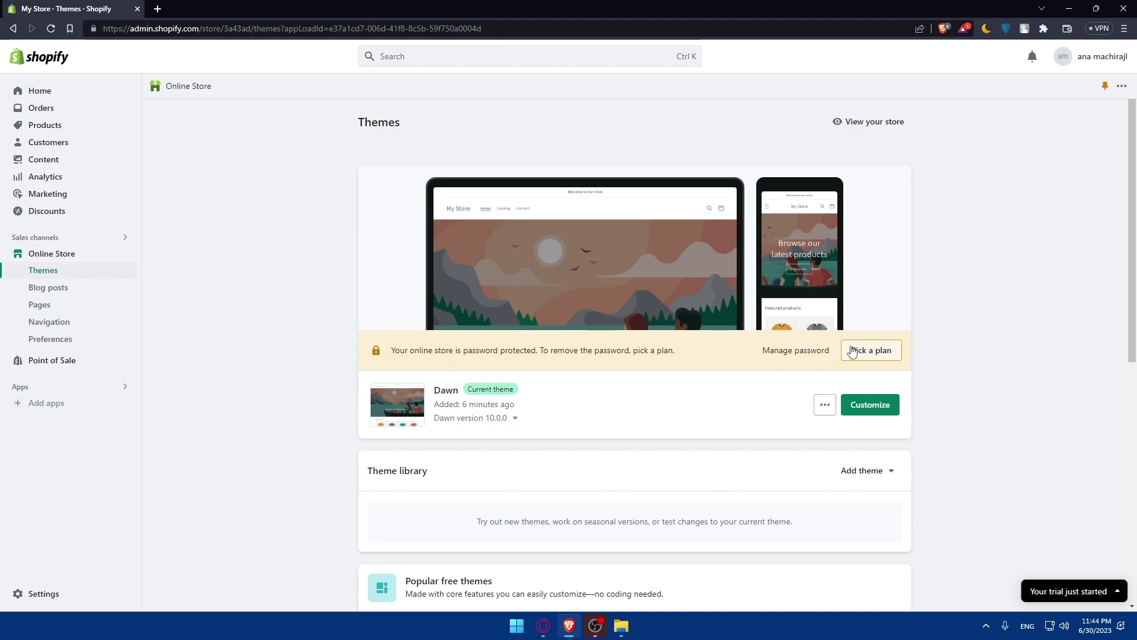
scroll(852, 350, down, 3)
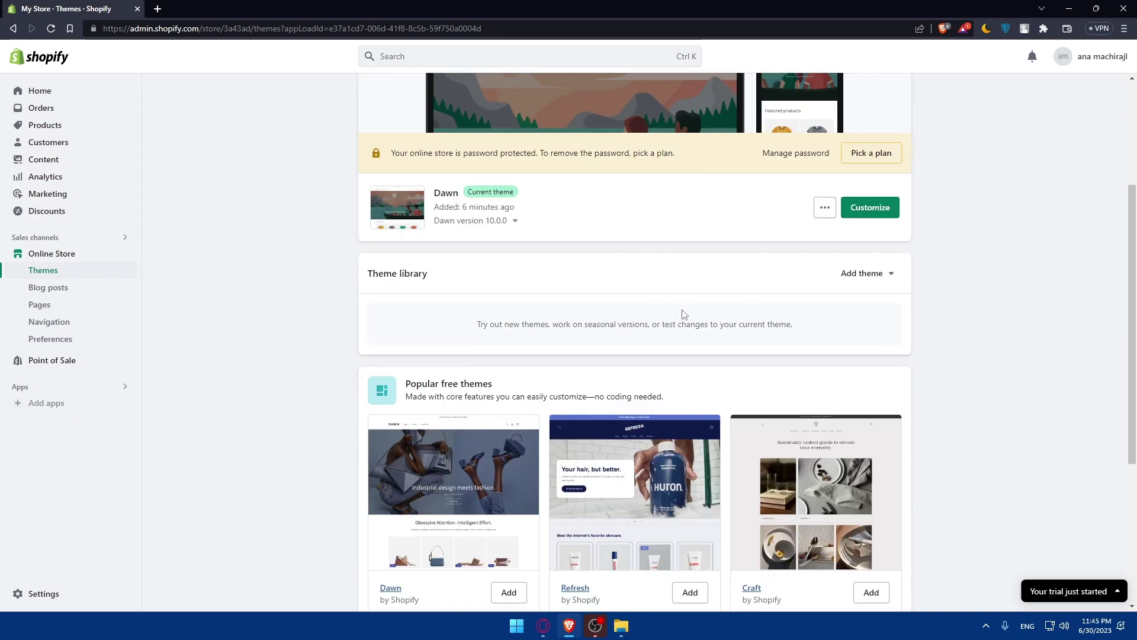
scroll(683, 314, down, 3)
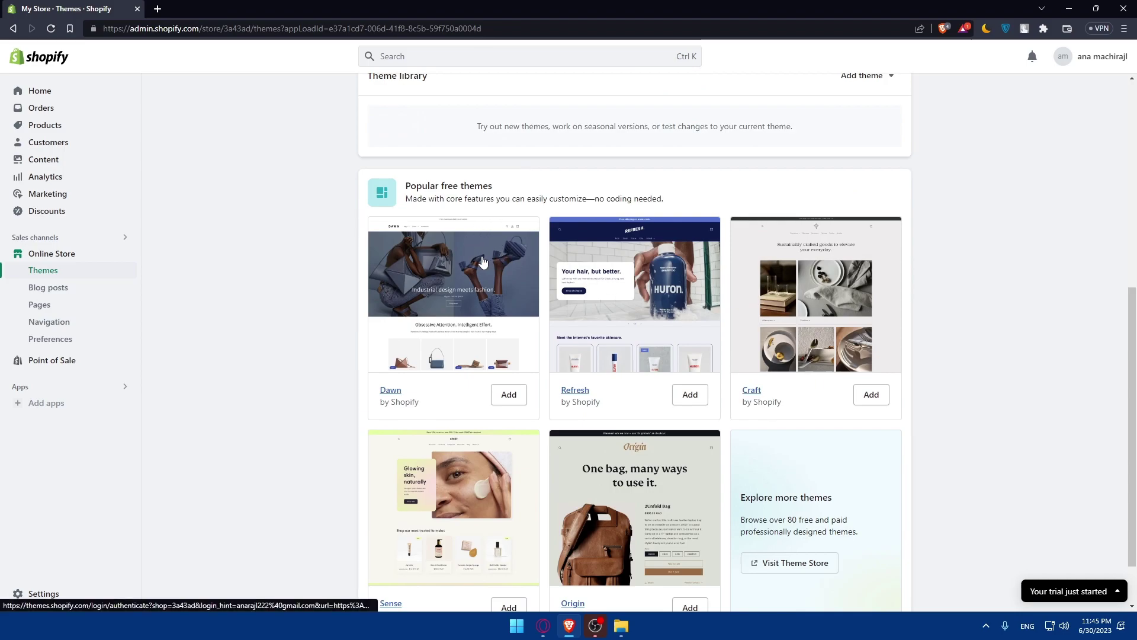
- Open themes.shopify.com and browse its featured theme cards, such as free Sense and $180 Effortless, down to the footer and back
click(884, 78)
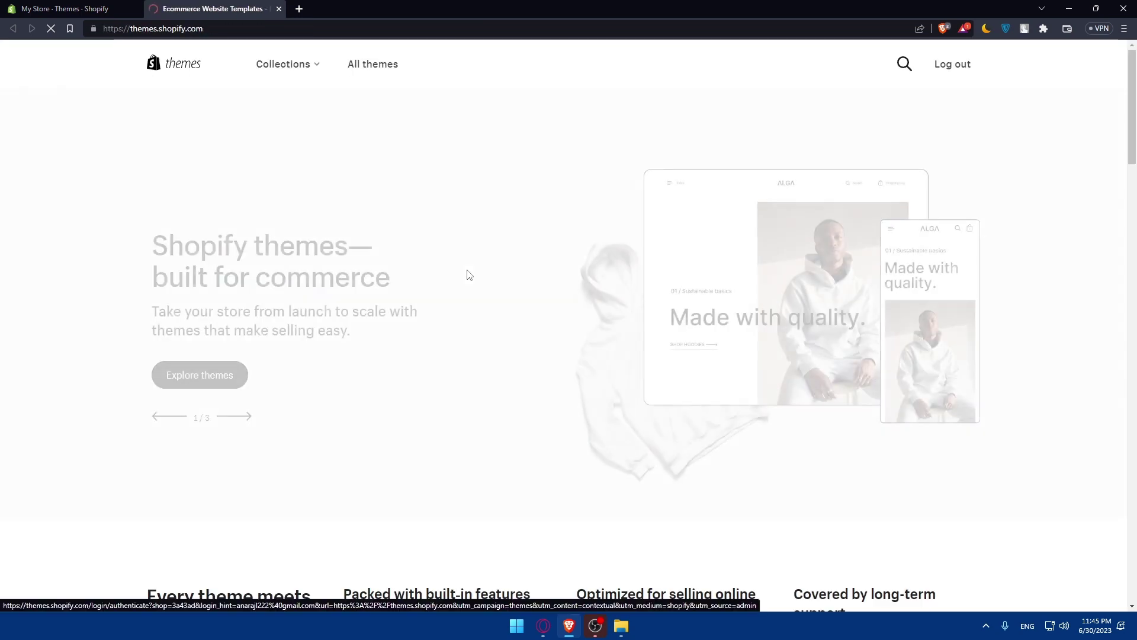
scroll(539, 202, down, 12)
scroll(533, 228, down, 10)
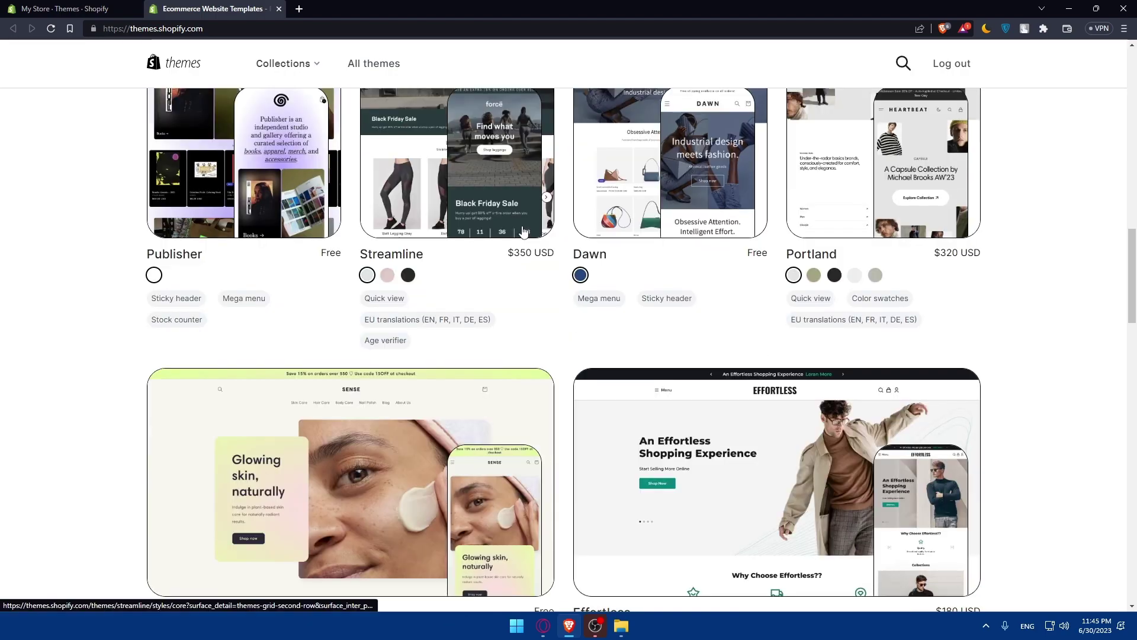
scroll(484, 254, up, 13)
scroll(485, 251, down, 6)
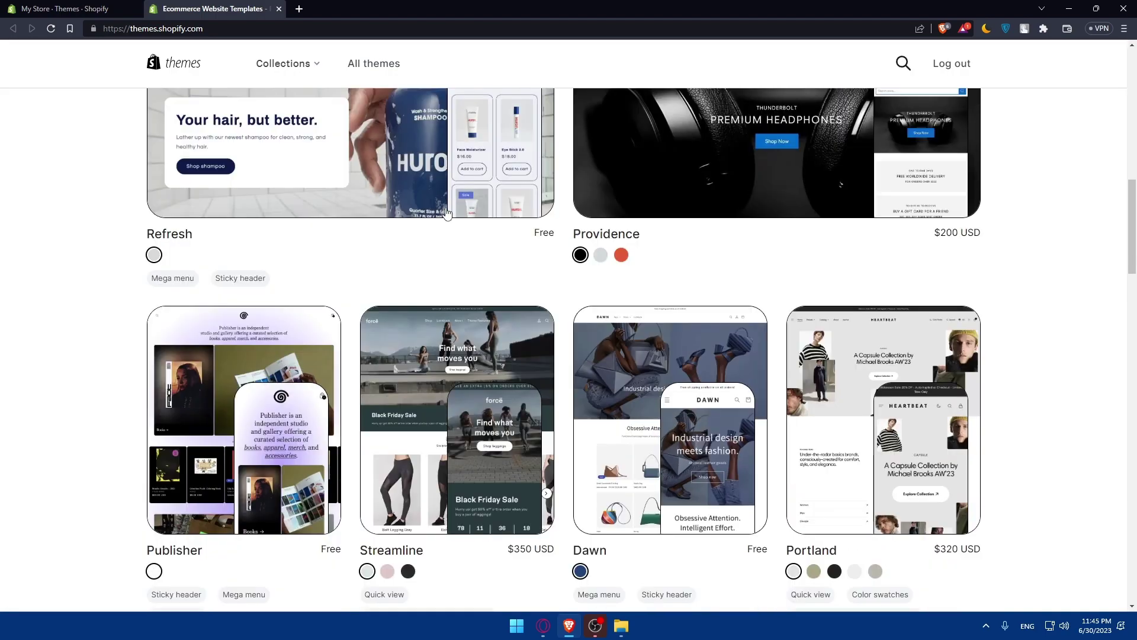
scroll(455, 225, up, 3)
scroll(456, 221, down, 5)
scroll(456, 221, down, 13)
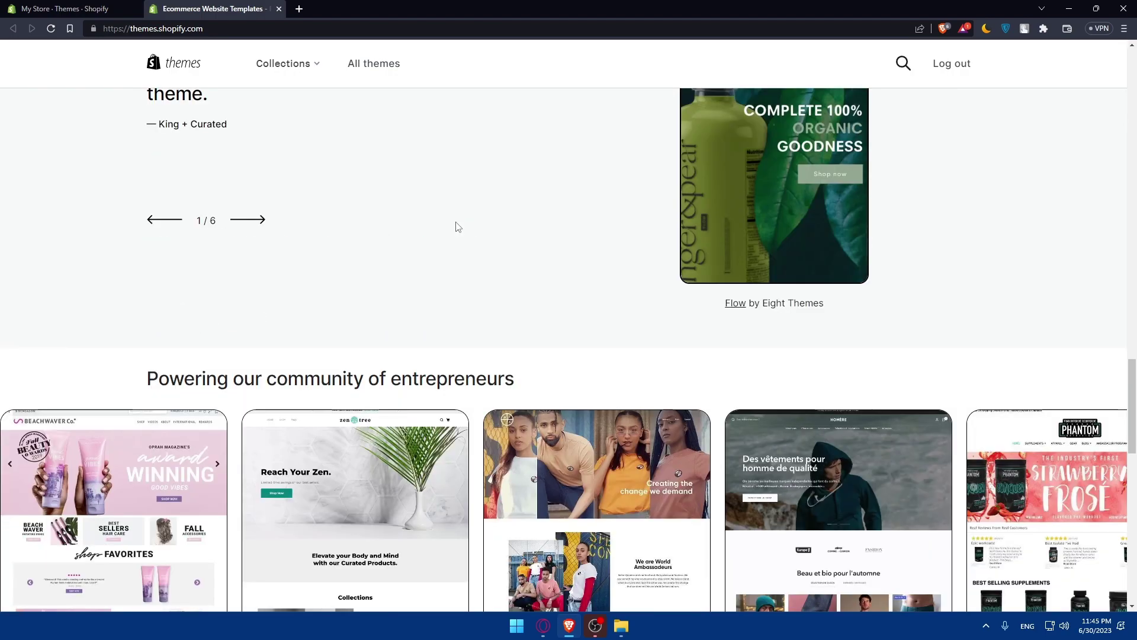
scroll(456, 222, up, 8)
scroll(456, 226, up, 2)
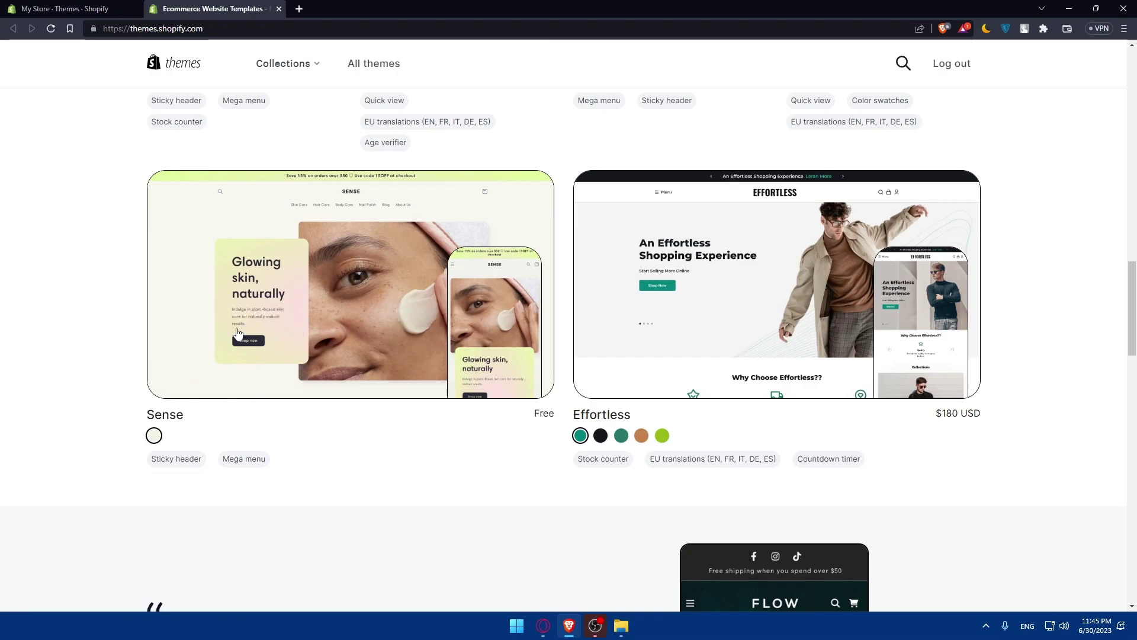
scroll(414, 278, down, 10)
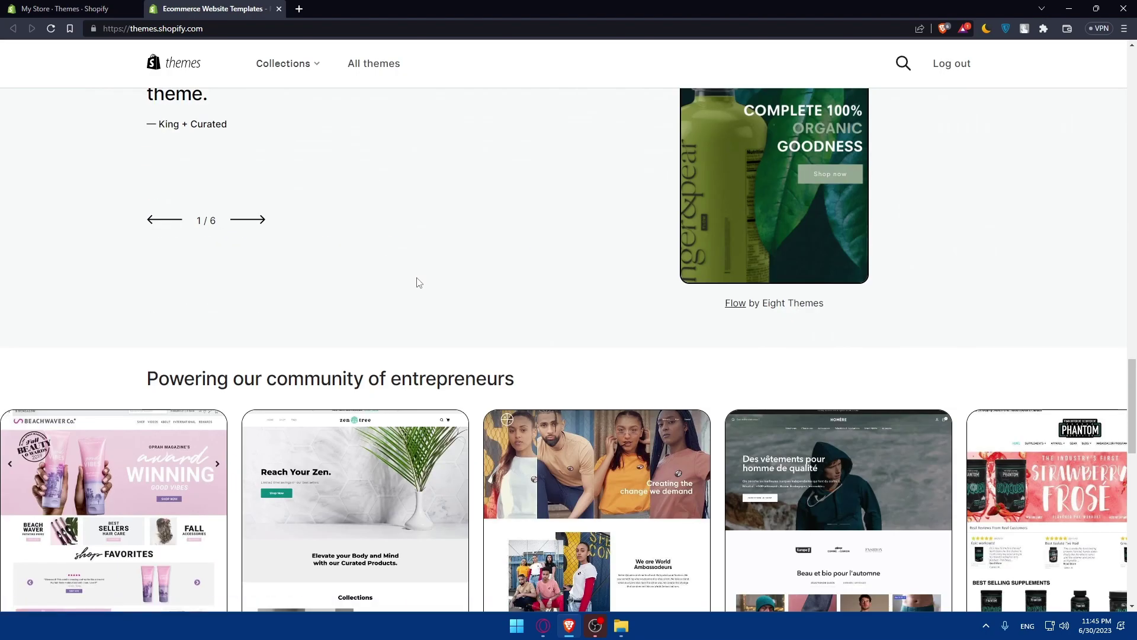
scroll(427, 273, down, 8)
scroll(426, 272, up, 8)
scroll(427, 279, down, 10)
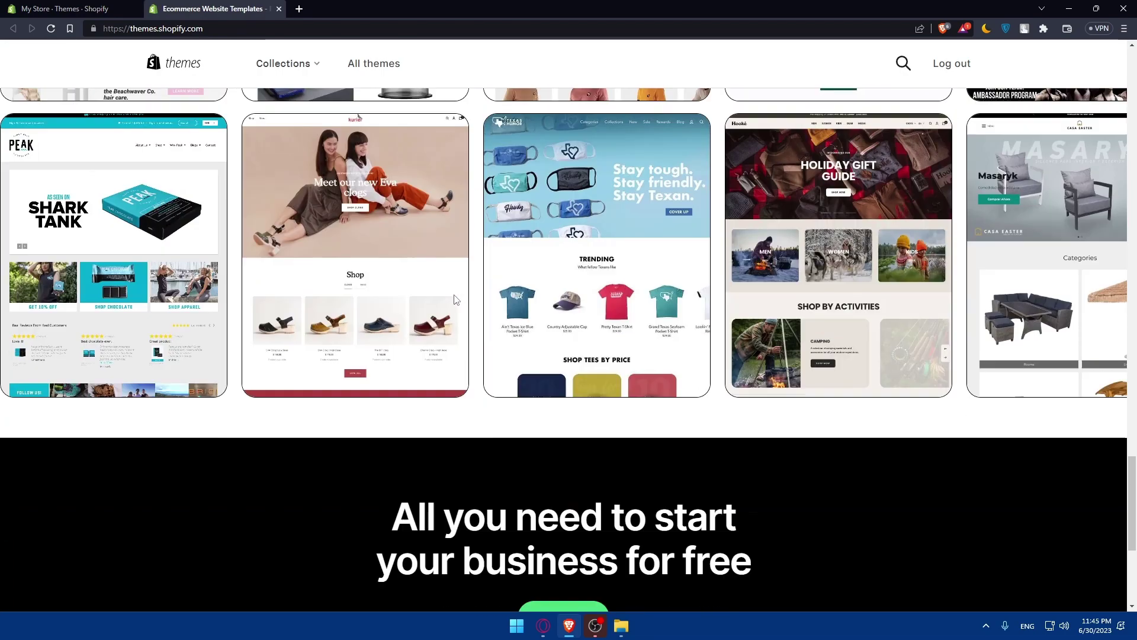
scroll(455, 296, down, 5)
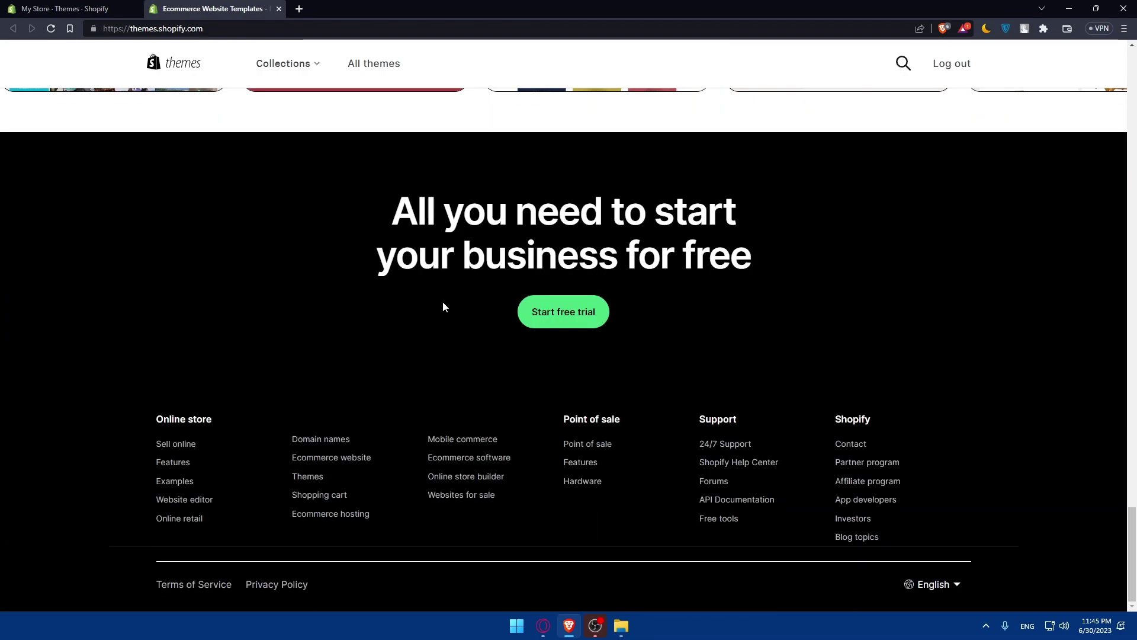
scroll(380, 327, up, 20)
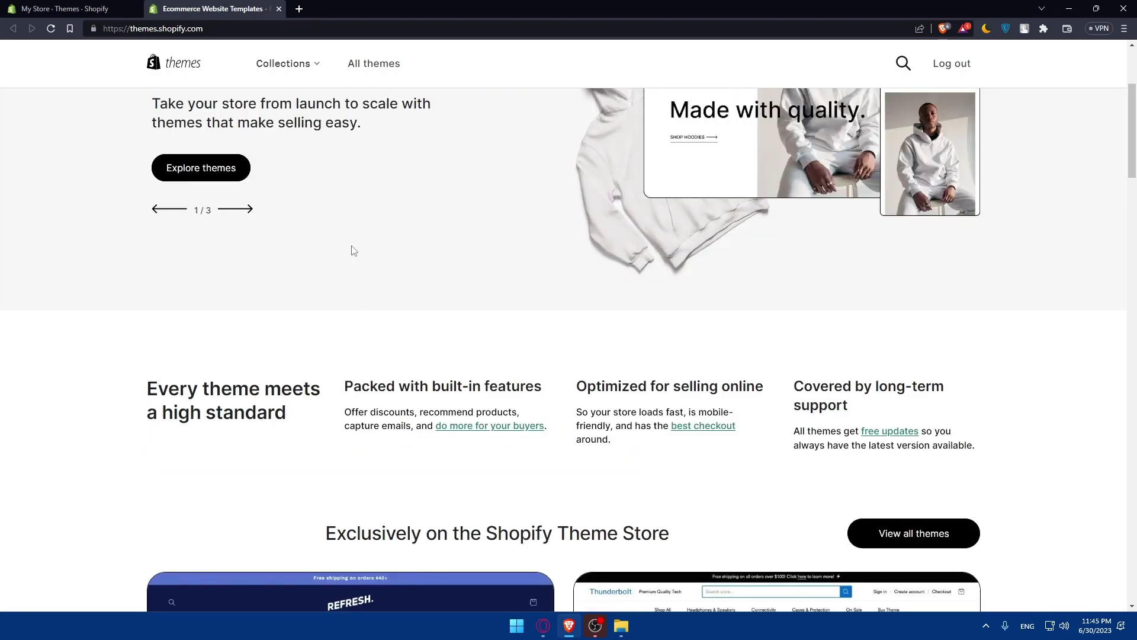
- Browse all 141 themes, such as $180 Capital, $300 Reformation and free Dawn, down to the pagination
click(377, 70)
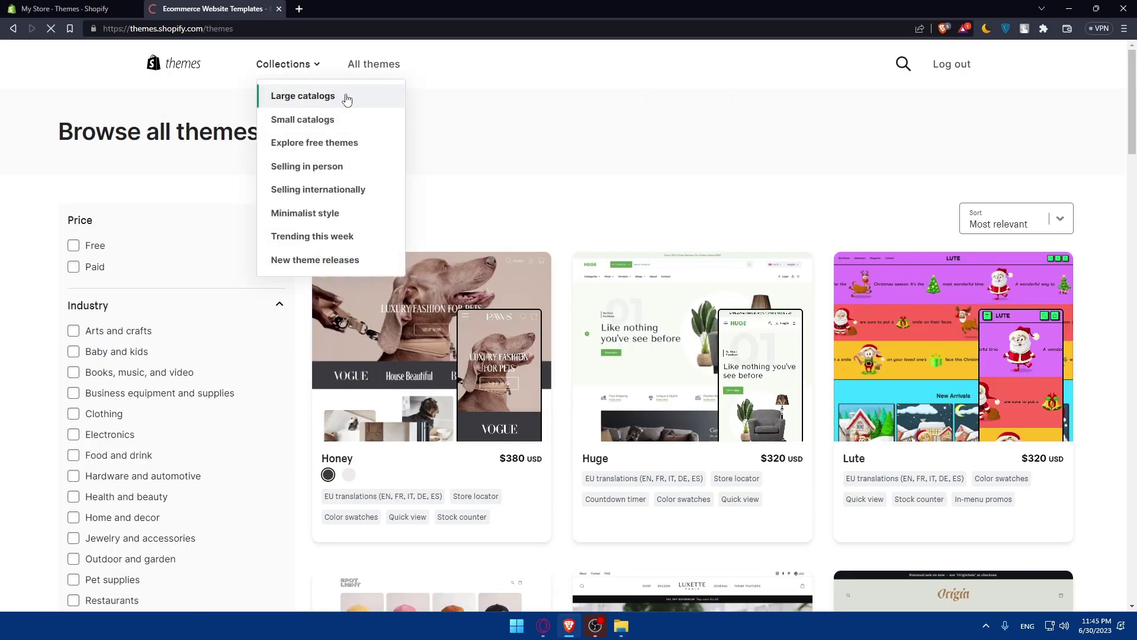
scroll(353, 204, down, 1)
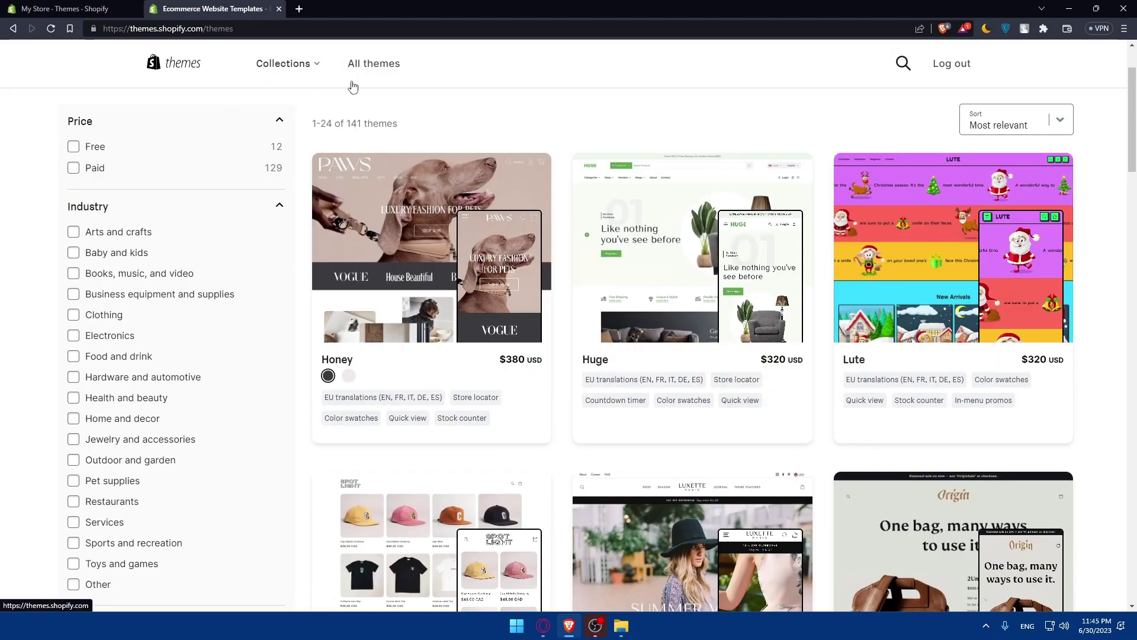
scroll(397, 191, down, 1)
scroll(665, 269, down, 4)
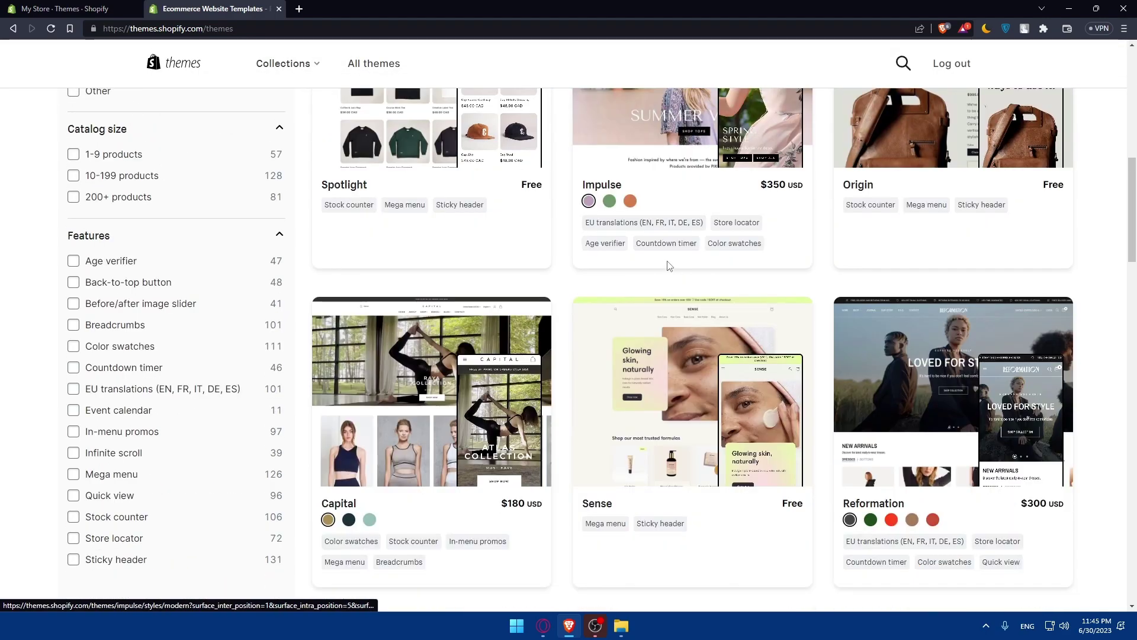
scroll(574, 351, down, 2)
scroll(707, 294, down, 7)
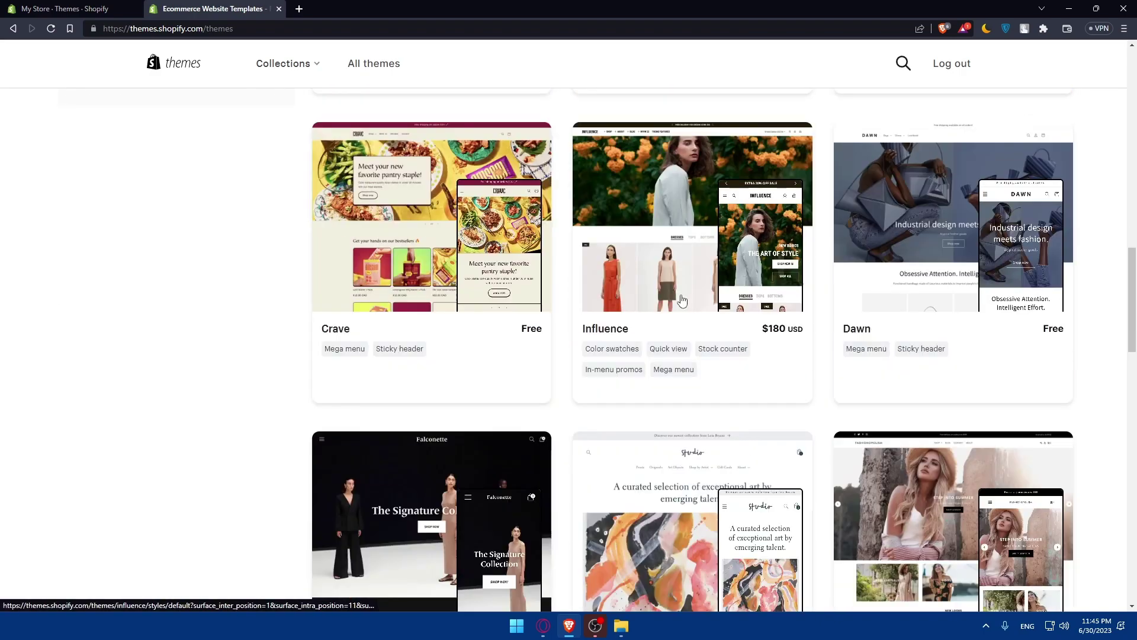
scroll(707, 293, down, 3)
scroll(658, 302, up, 1)
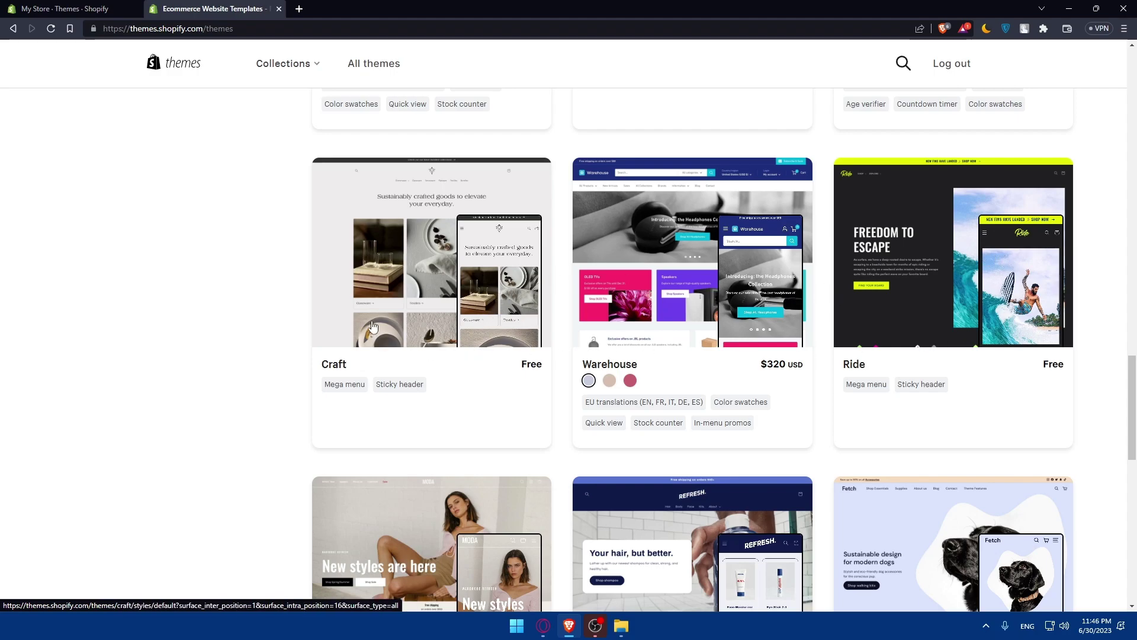
scroll(521, 320, down, 12)
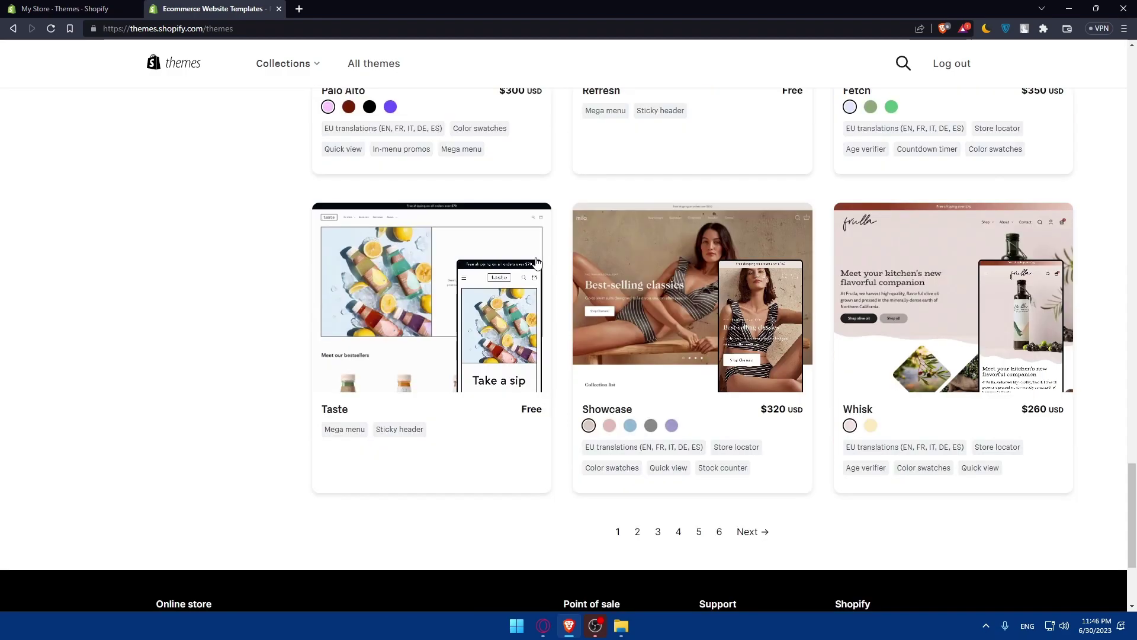
scroll(679, 307, up, 2)
scroll(709, 349, up, 10)
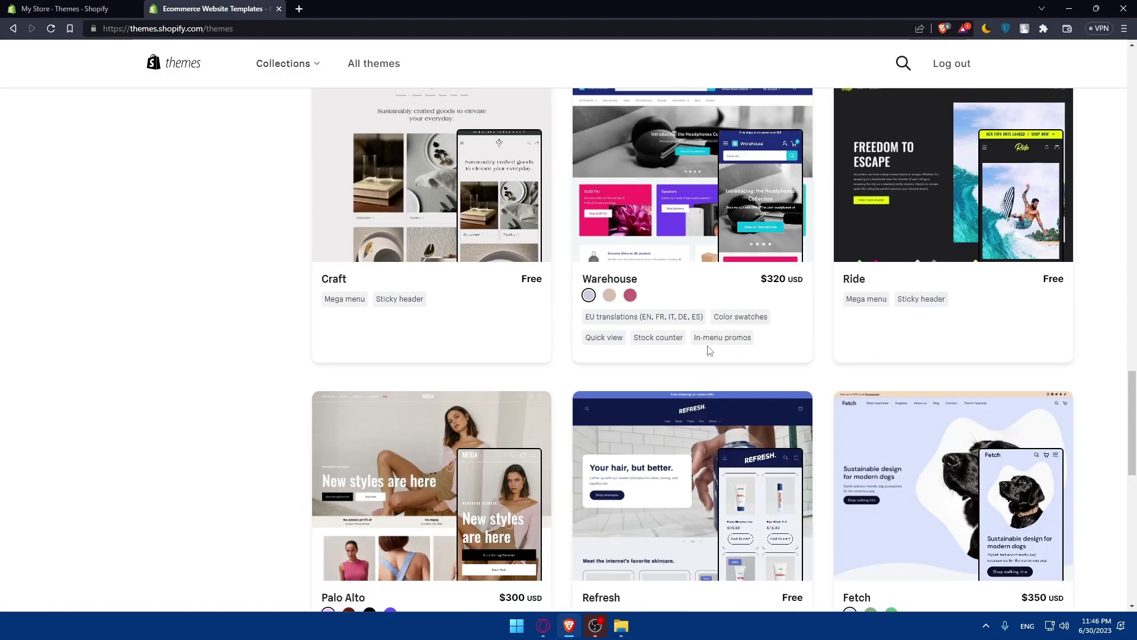
scroll(706, 348, down, 12)
scroll(470, 284, up, 4)
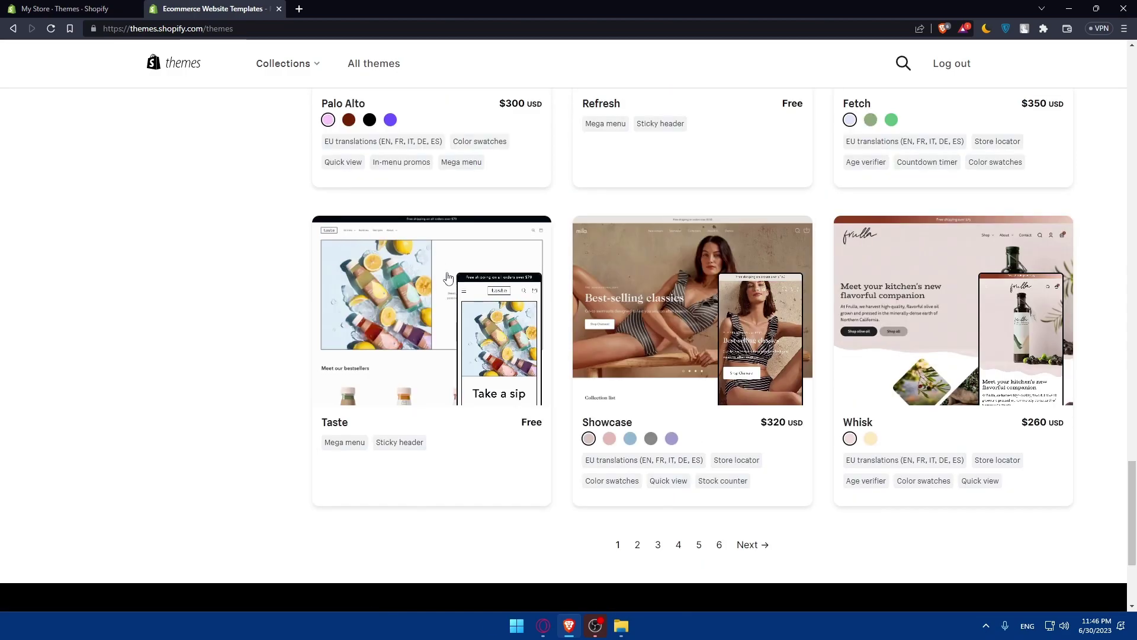
scroll(406, 233, up, 12)
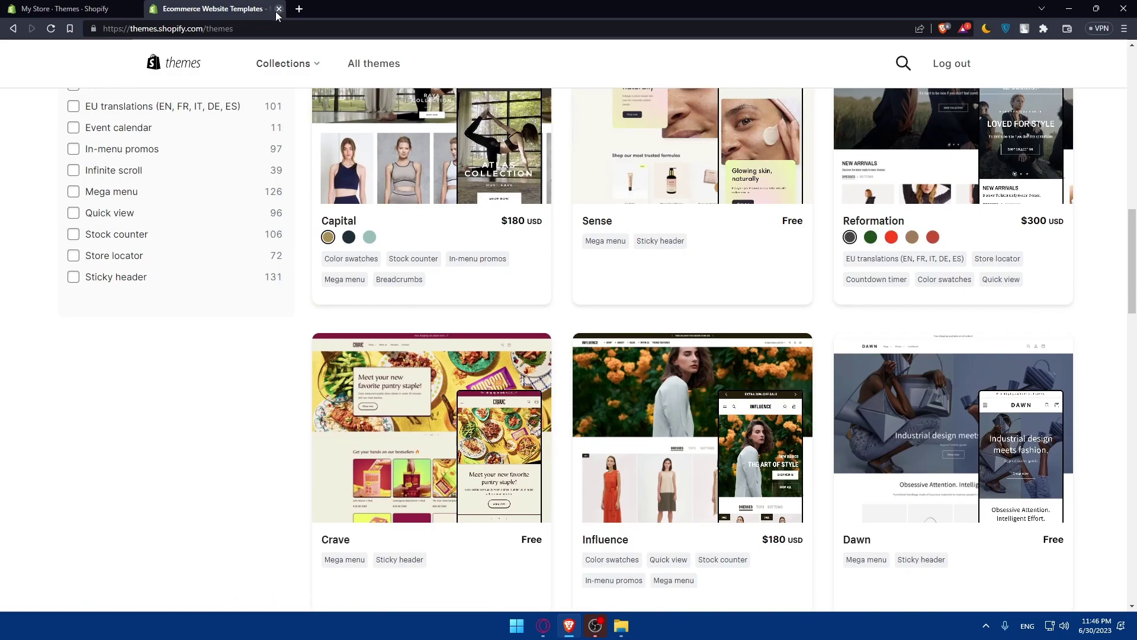
- Close the Theme Store tab and go to the Point of Sale sales channel in the admin
click(278, 8)
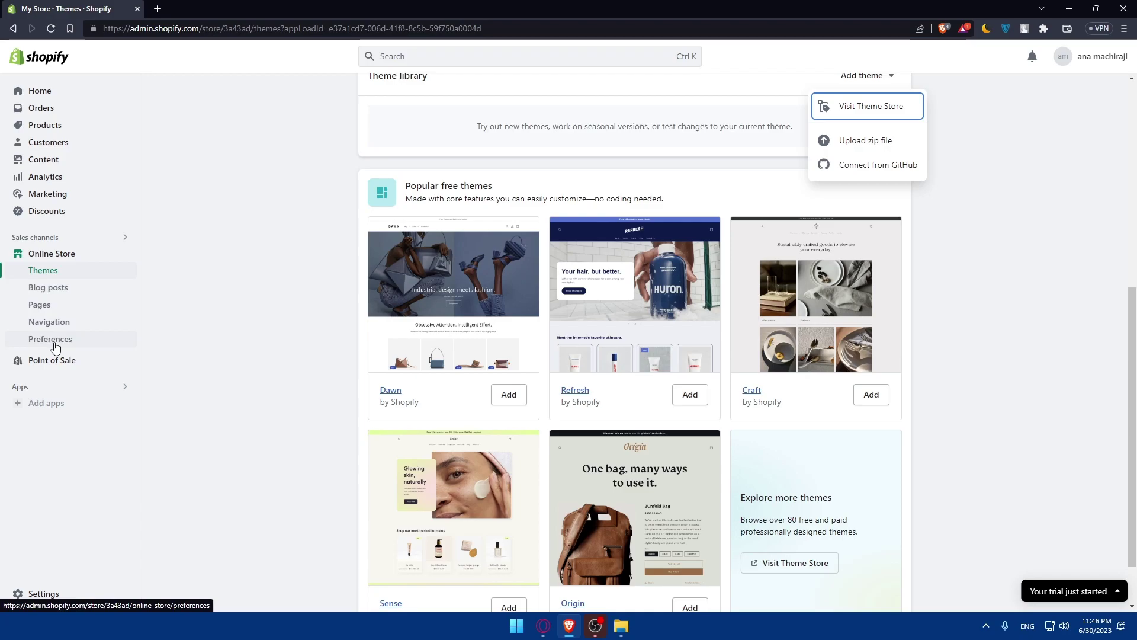
click(76, 364)
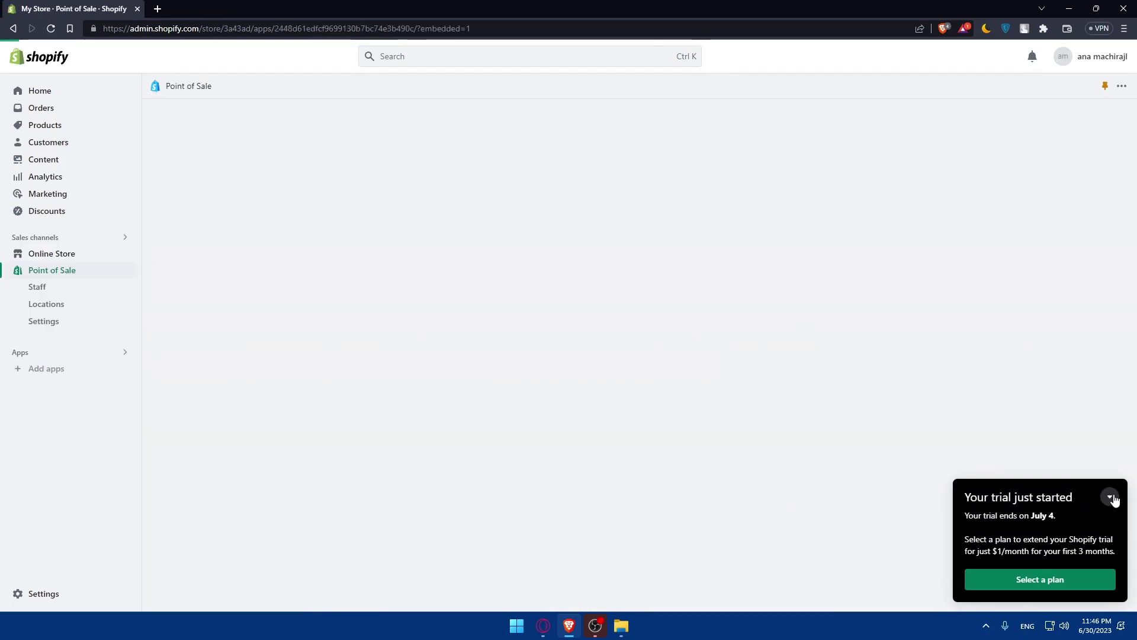
- Collapse the trial notice, skip the Point of Sale questionnaire, and return to the admin Home page
click(1109, 497)
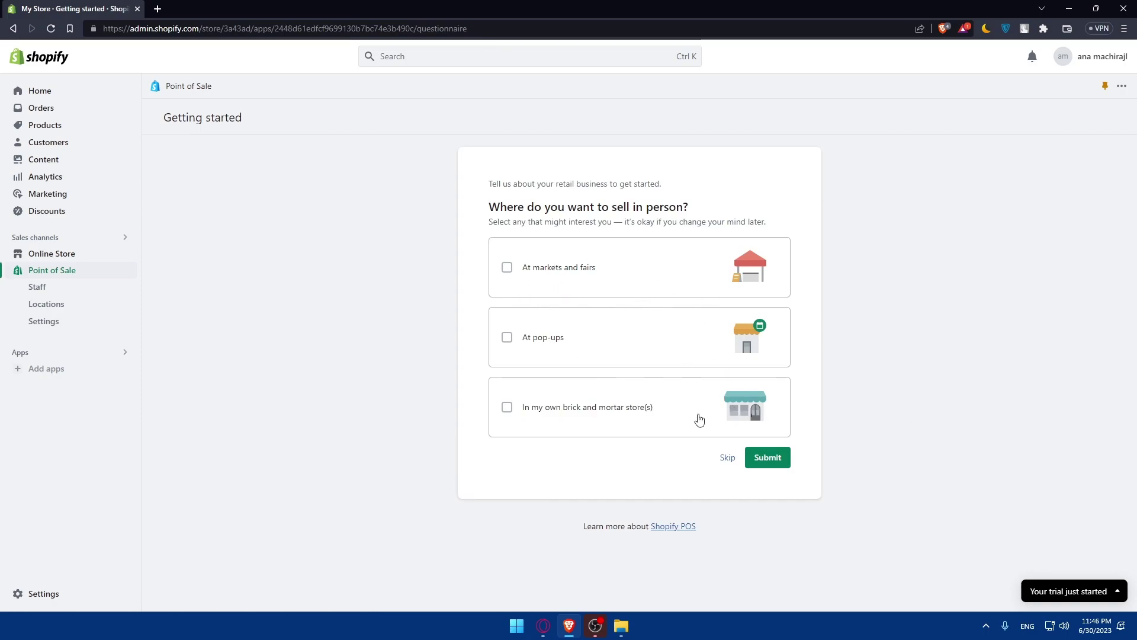
click(727, 466)
click(42, 93)
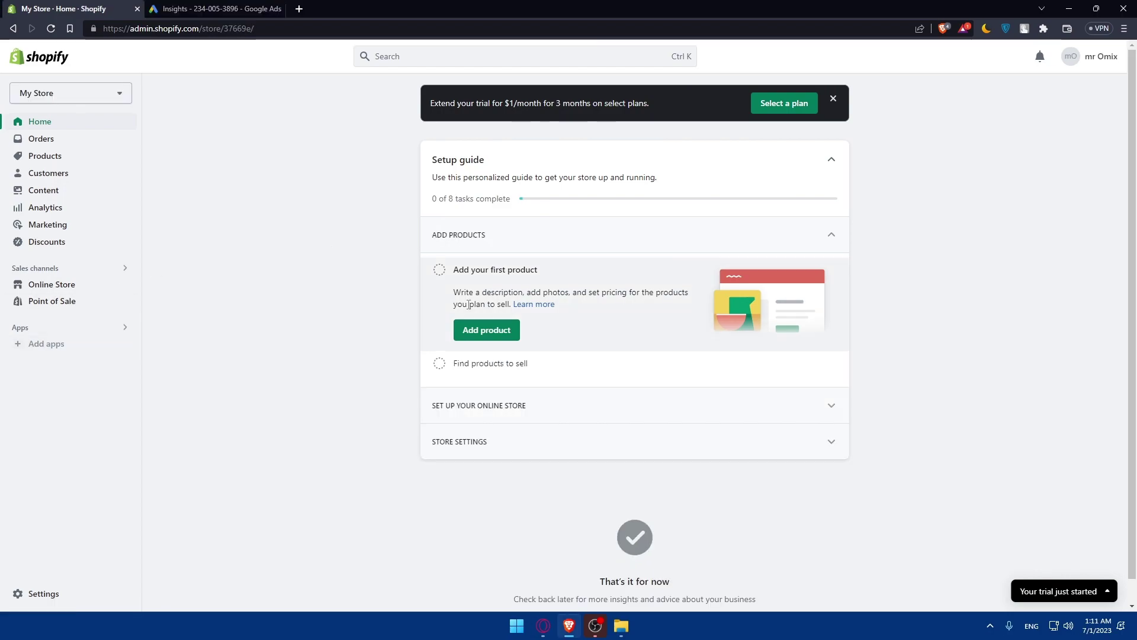
click(214, 8)
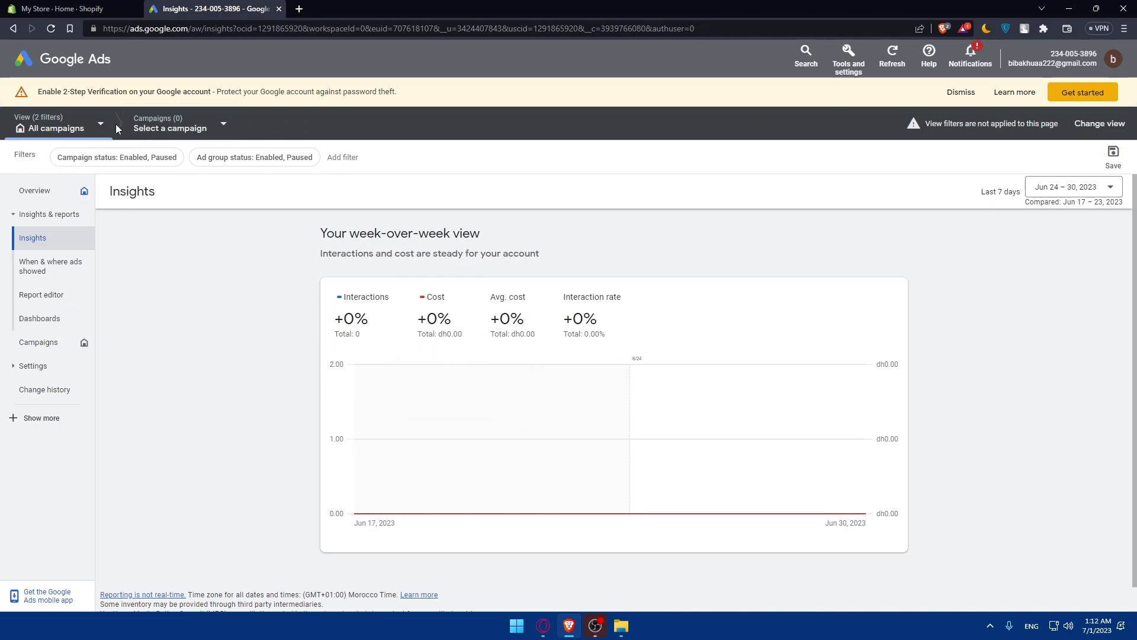
click(87, 13)
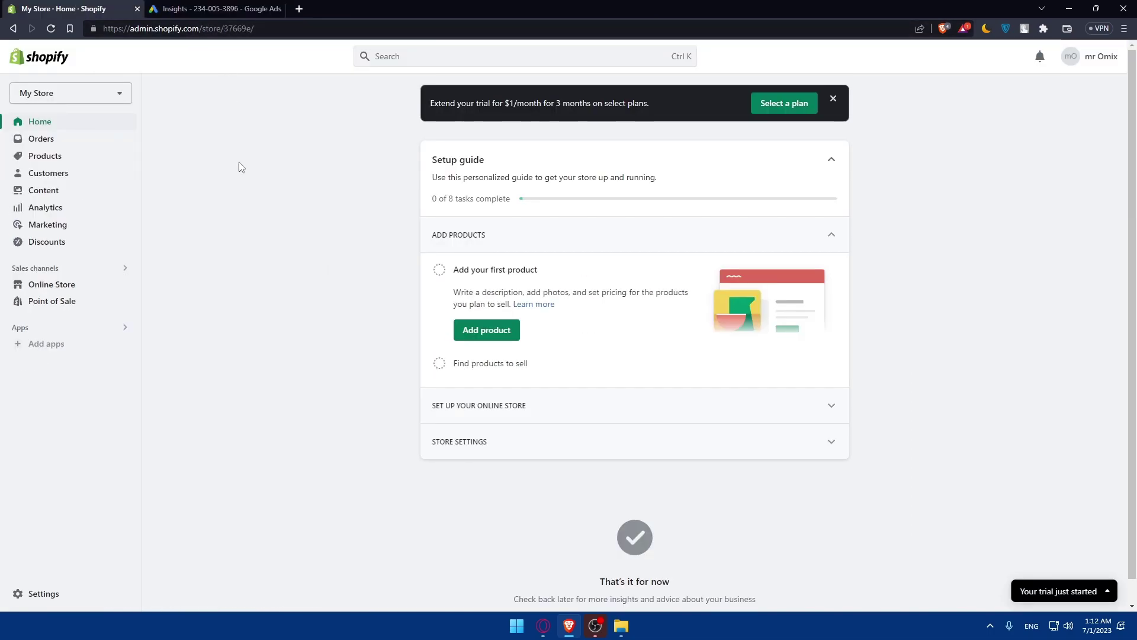